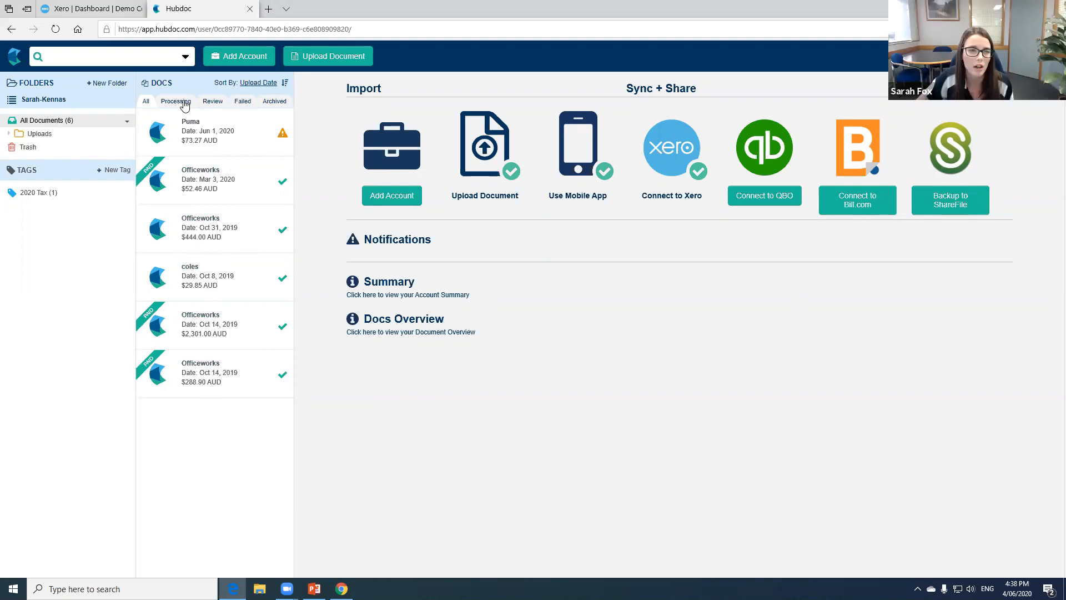
# - View the Processing, Review, Failed and Archived document lists in turn, and return to the list of all documents
pyautogui.click(182, 103)
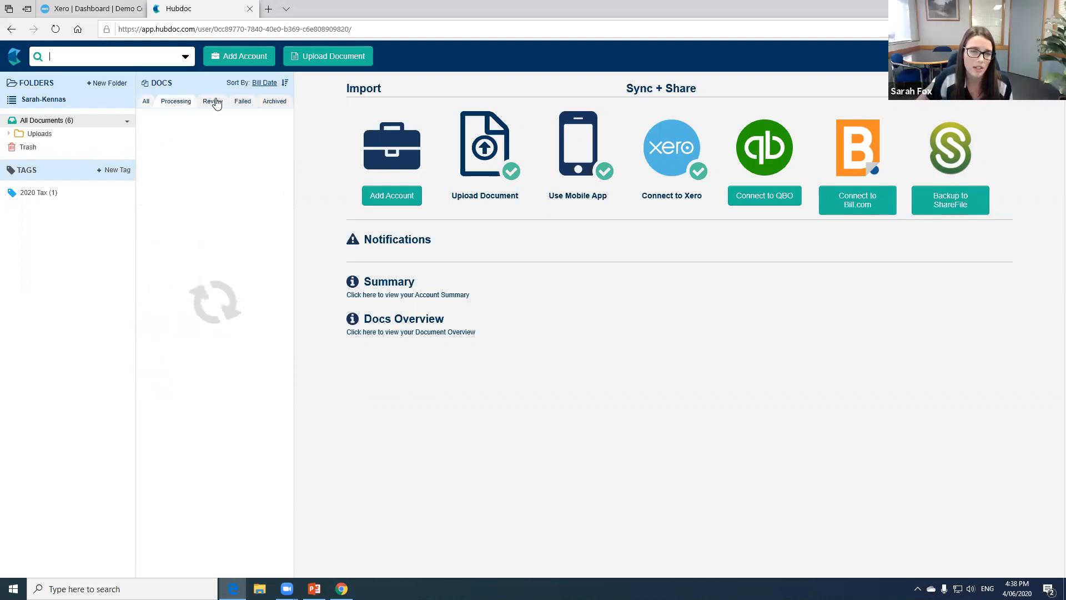
pyautogui.click(237, 103)
pyautogui.click(245, 104)
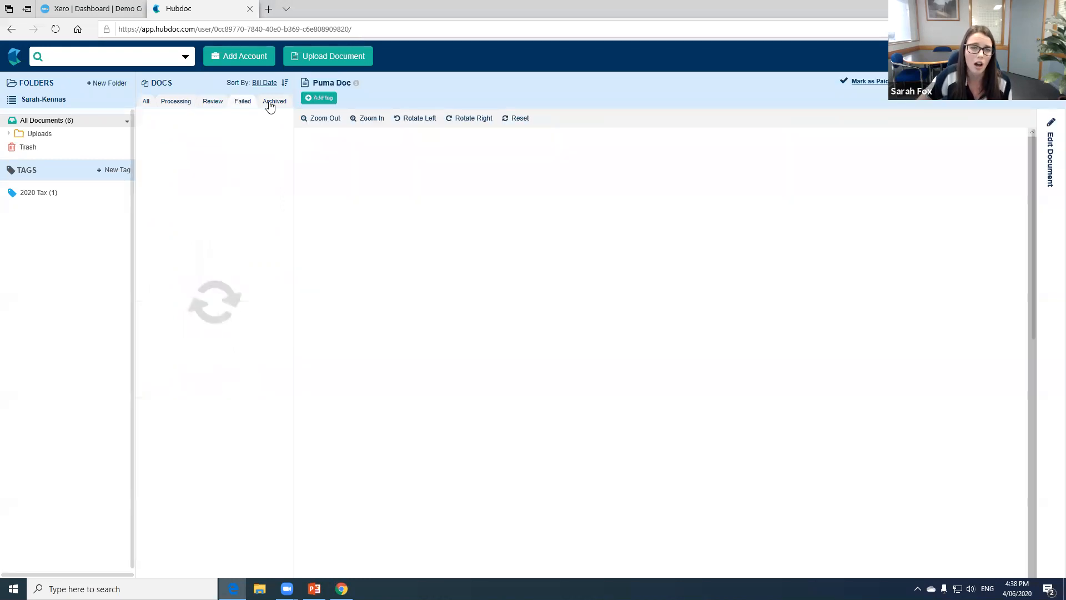
pyautogui.click(272, 102)
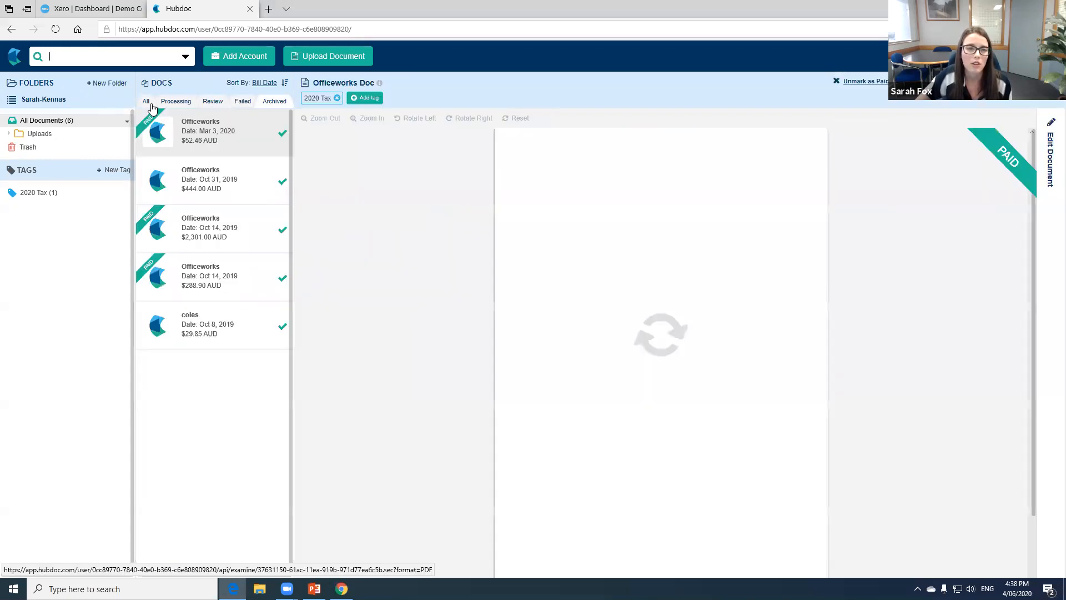
pyautogui.click(146, 102)
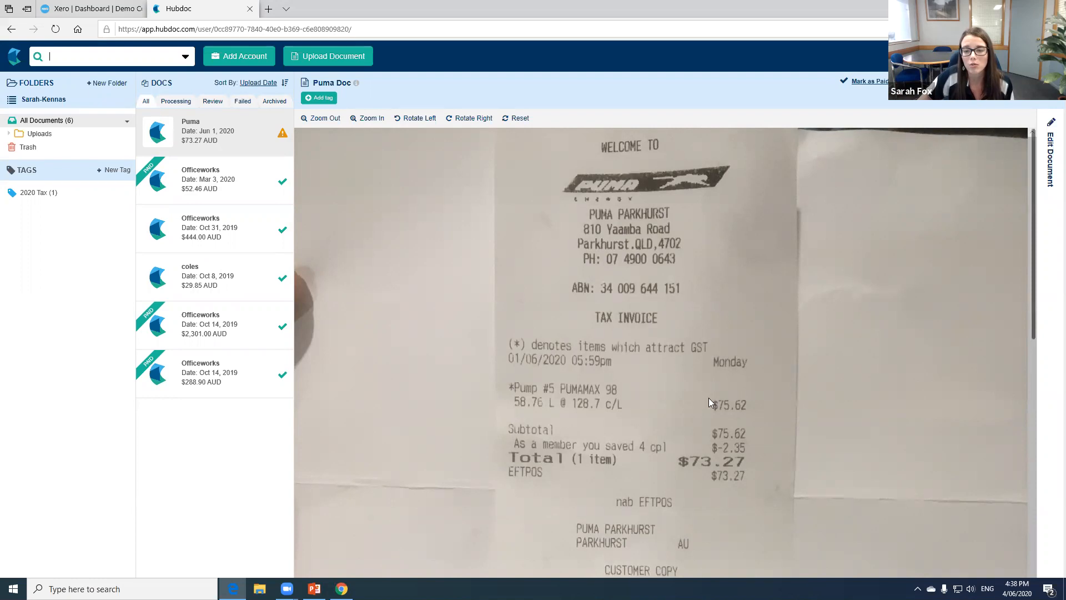
# - Look over the Puma receipt image and check the options for uploading documents without adding any file
pyautogui.scroll(-5, 824, 429)
pyautogui.scroll(5, 814, 405)
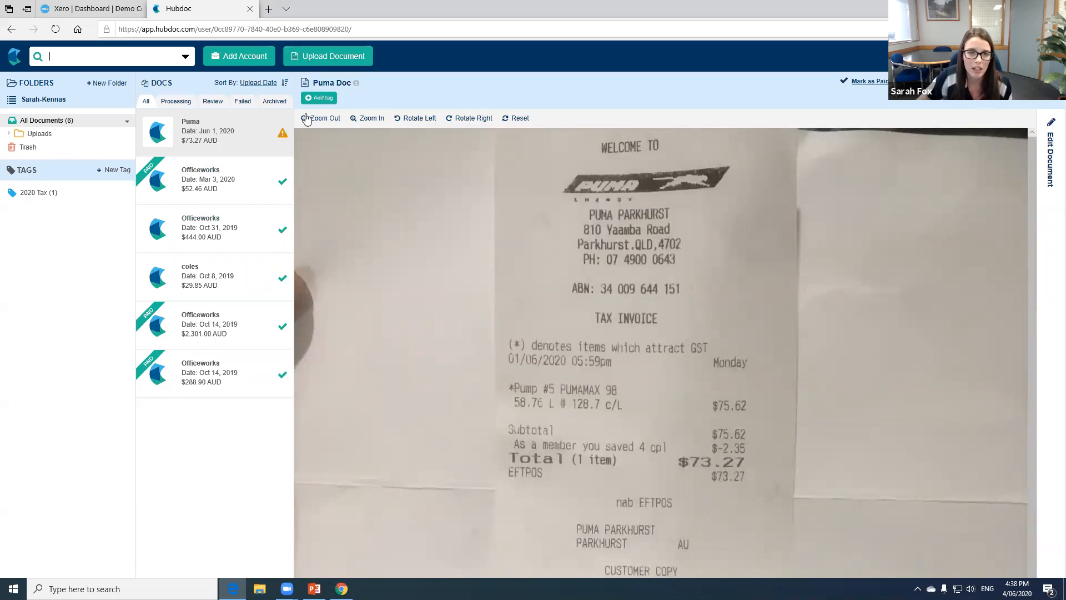
pyautogui.click(314, 58)
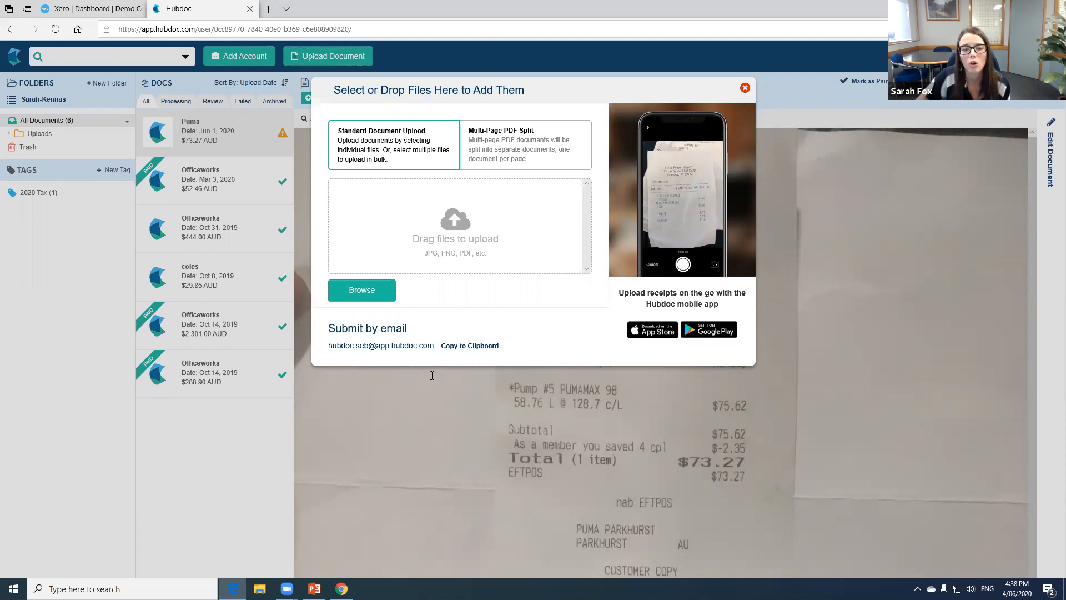
pyautogui.click(744, 89)
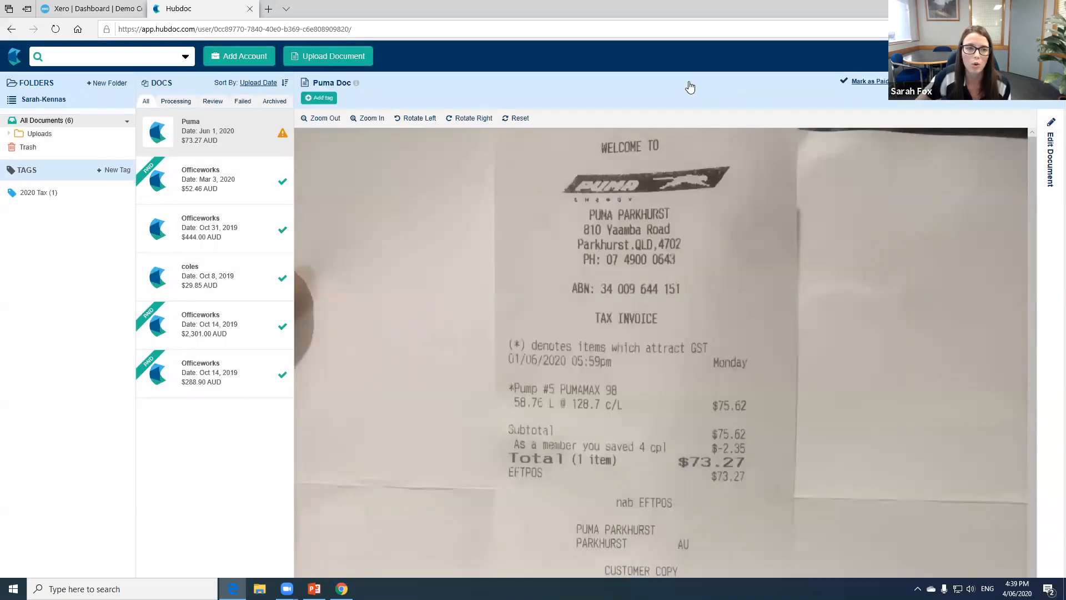
# - Expand the Uploads folder, view the documents in its Officeworks subfolder, and return to Uploads
pyautogui.click(8, 138)
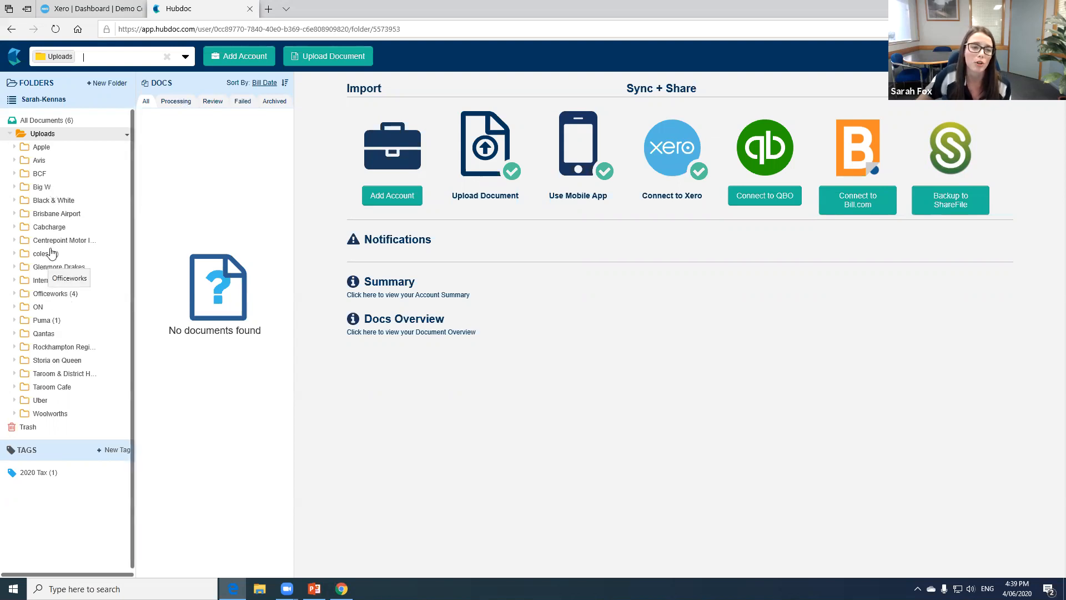
pyautogui.click(63, 298)
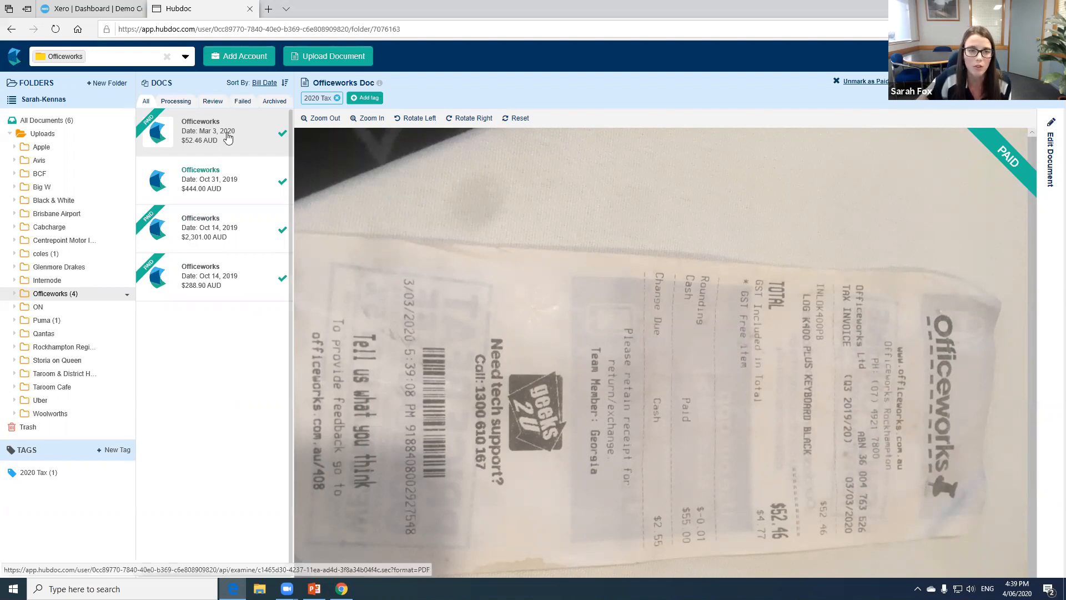
pyautogui.click(46, 135)
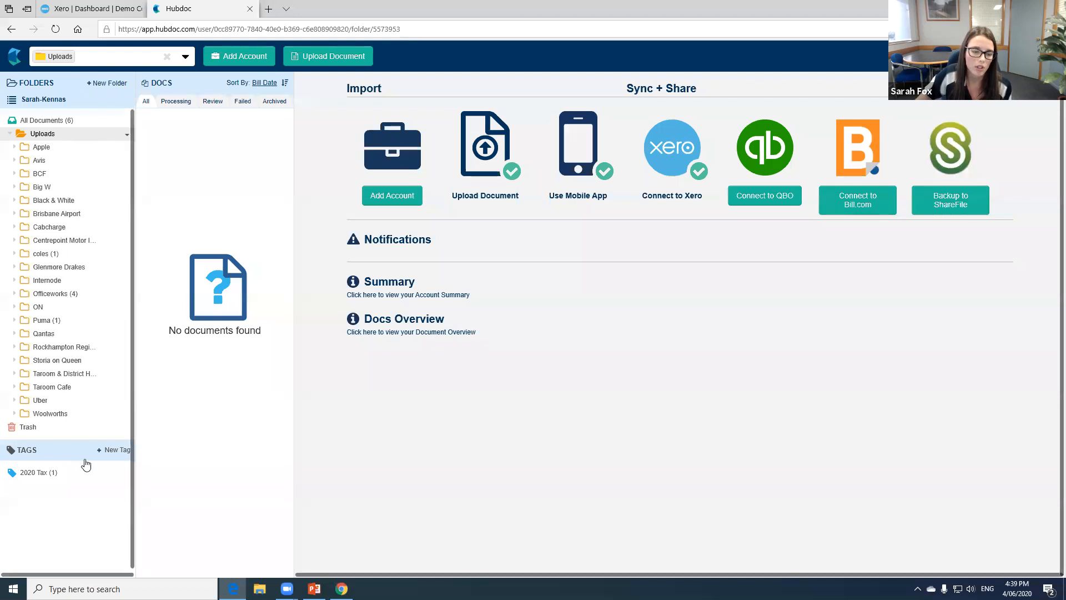
# - Open the account management window, view the supplier list, and return to the company finder for automated accounts
pyautogui.click(262, 56)
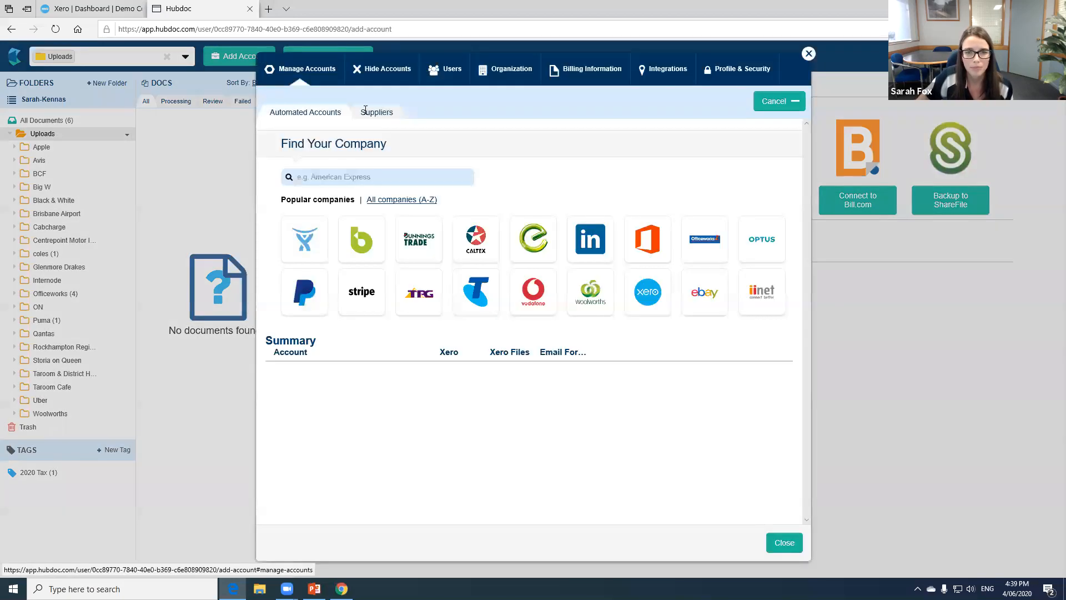
pyautogui.click(373, 115)
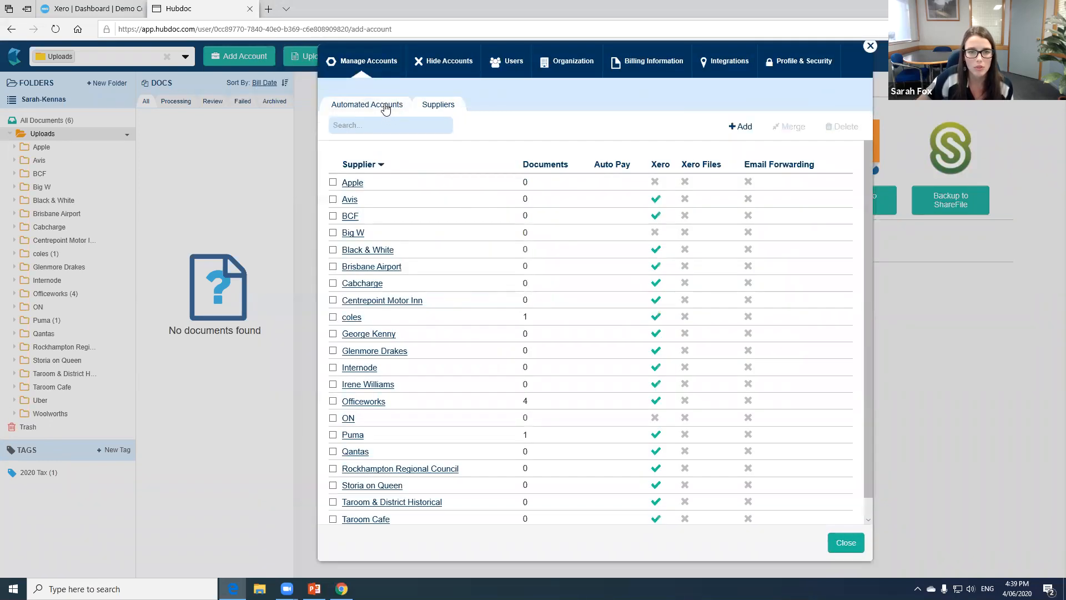
pyautogui.click(385, 107)
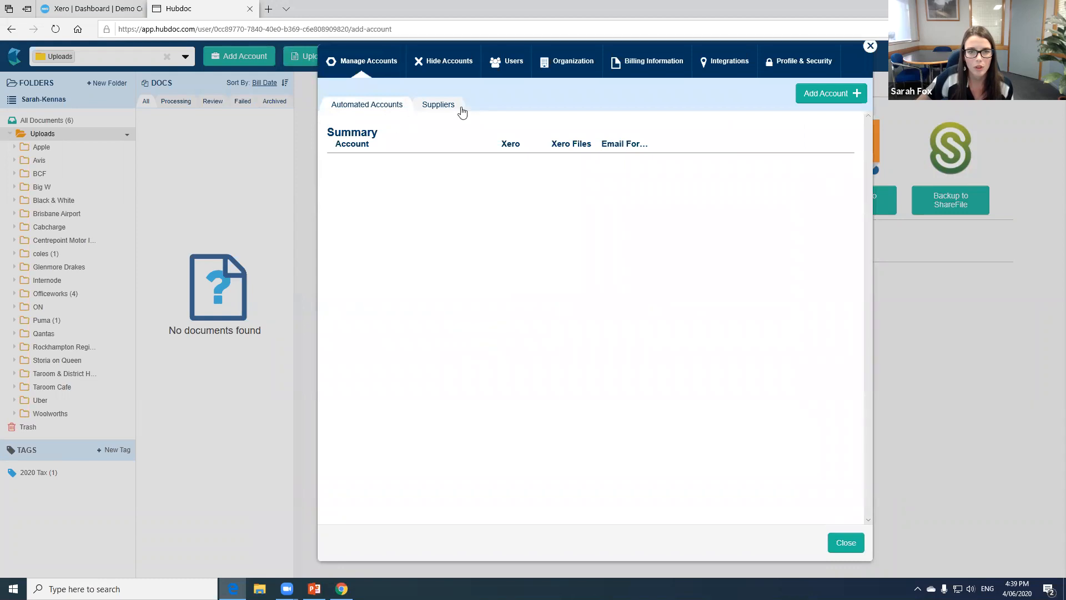
pyautogui.click(810, 98)
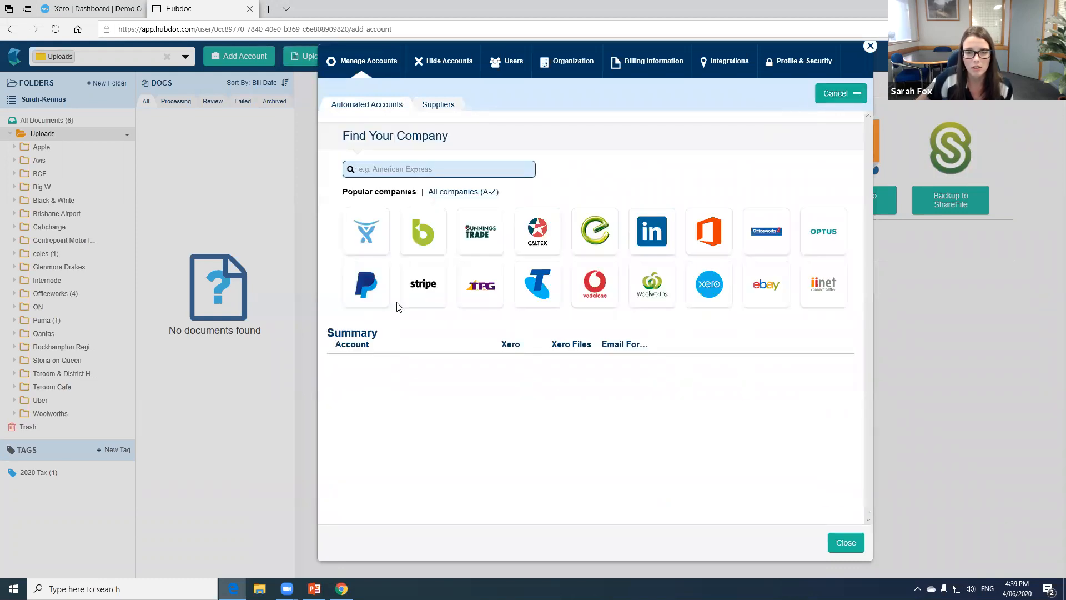
# - Show all companies alphabetically and look through those starting with A
pyautogui.click(463, 192)
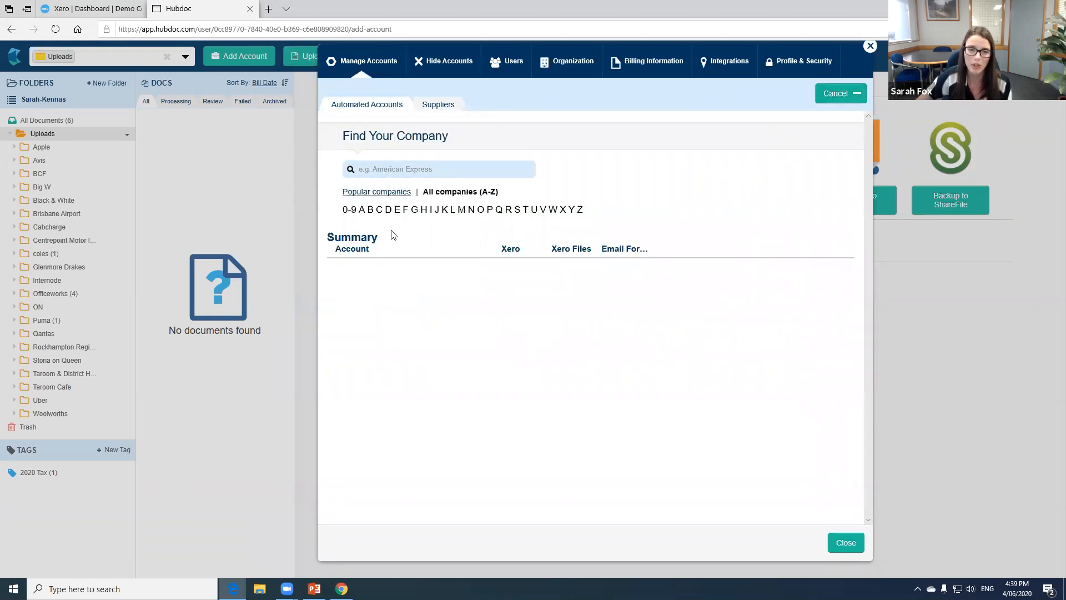
pyautogui.click(361, 211)
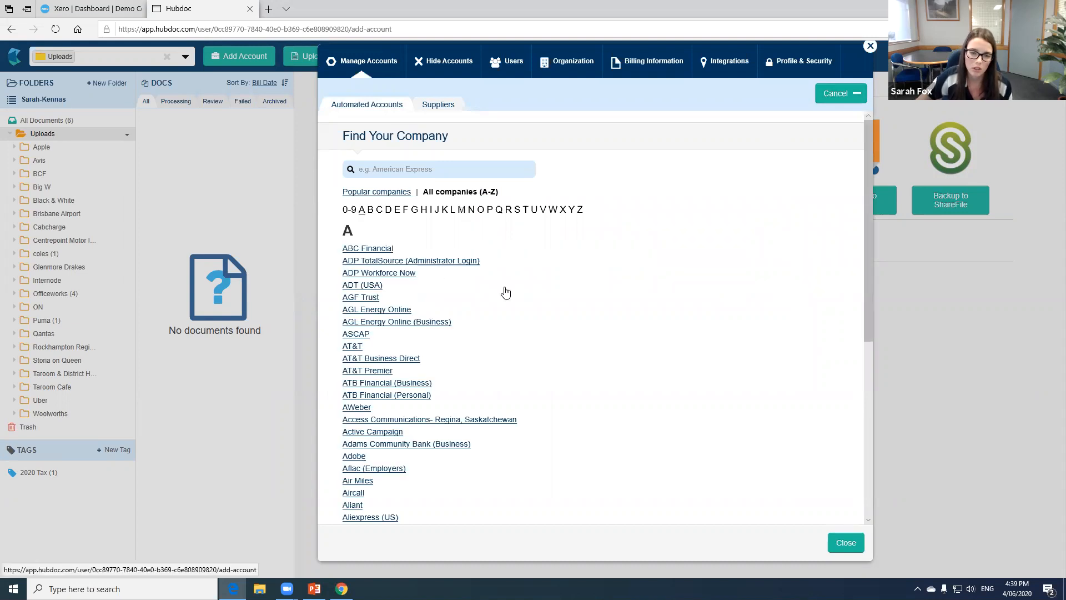
pyautogui.scroll(-6, 505, 293)
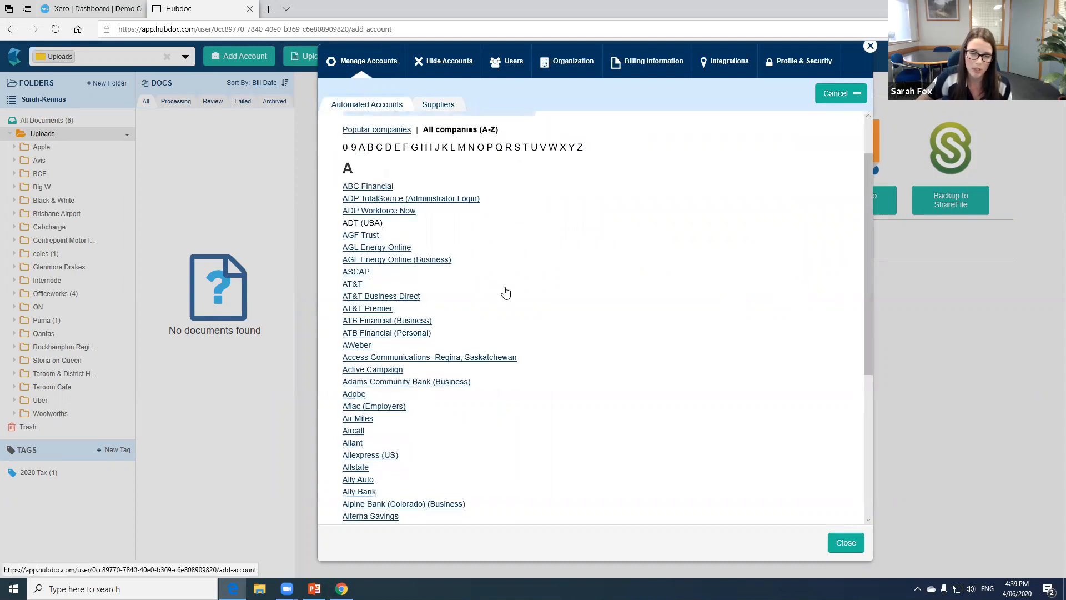
pyautogui.scroll(1, 521, 300)
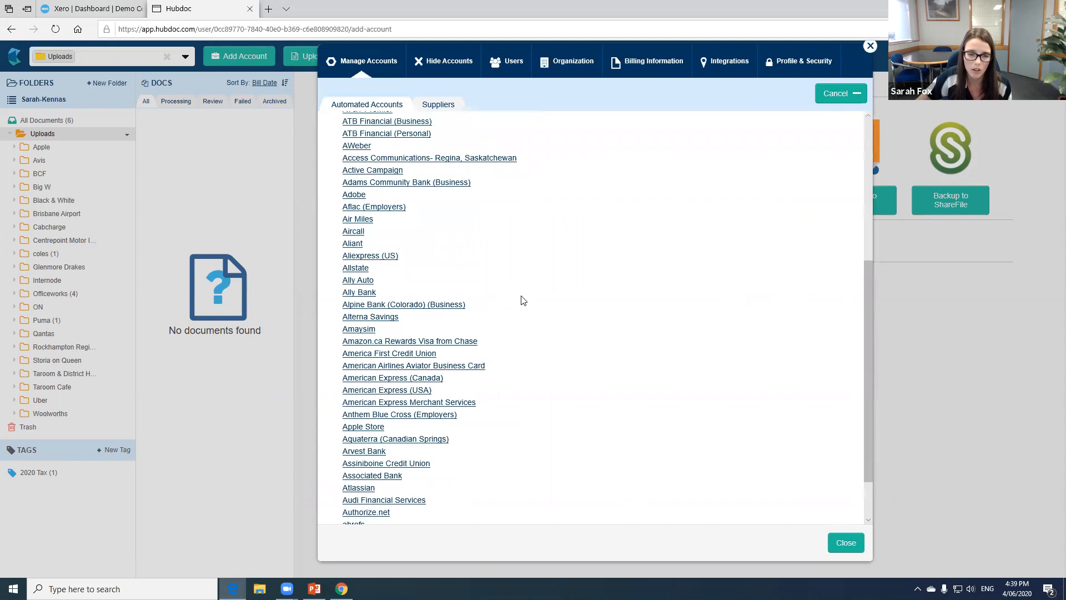
pyautogui.scroll(3, 520, 300)
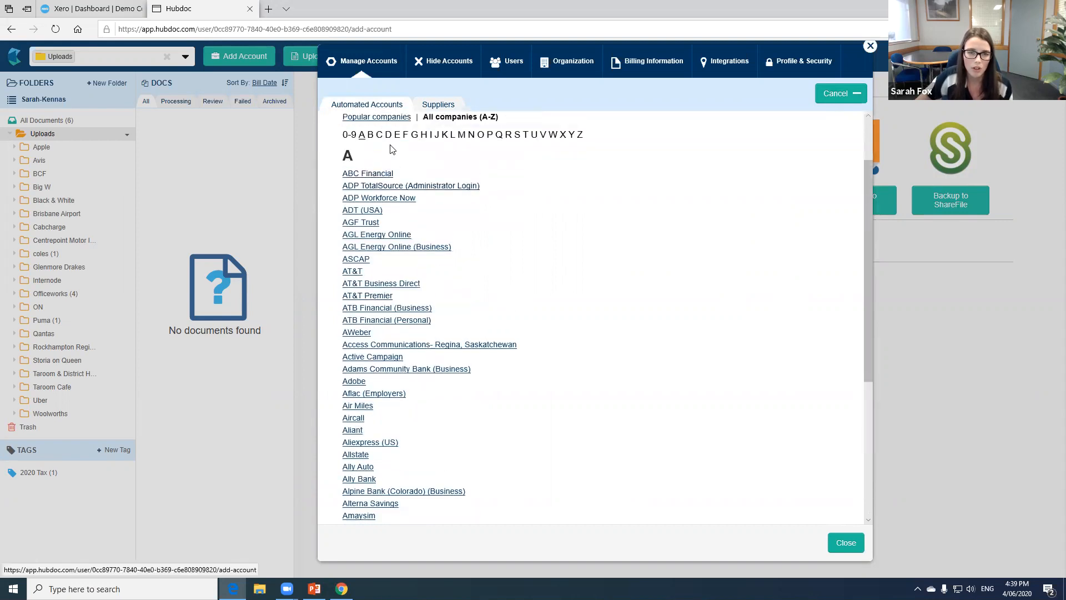
# - List the companies starting with T and look through them as far as the Telstra entries
pyautogui.click(525, 135)
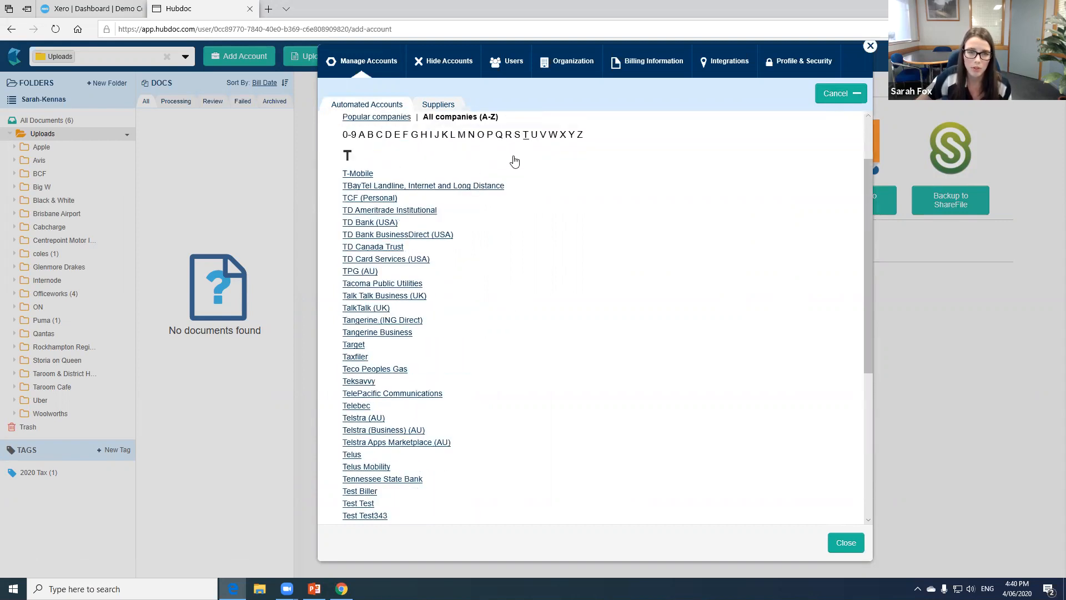
pyautogui.scroll(-2, 466, 250)
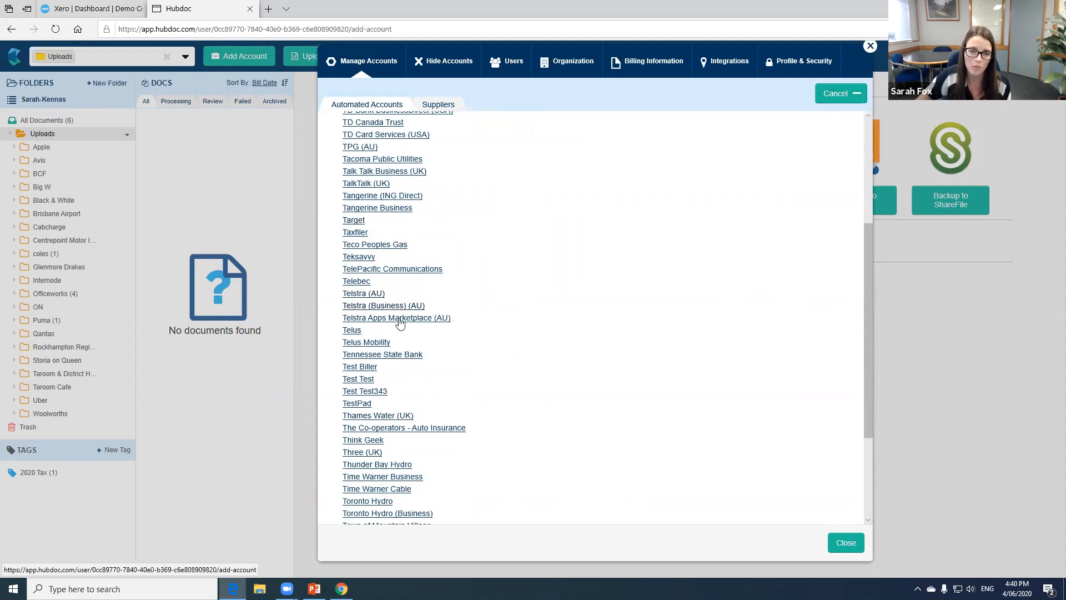
pyautogui.scroll(2, 396, 319)
pyautogui.scroll(1, 411, 144)
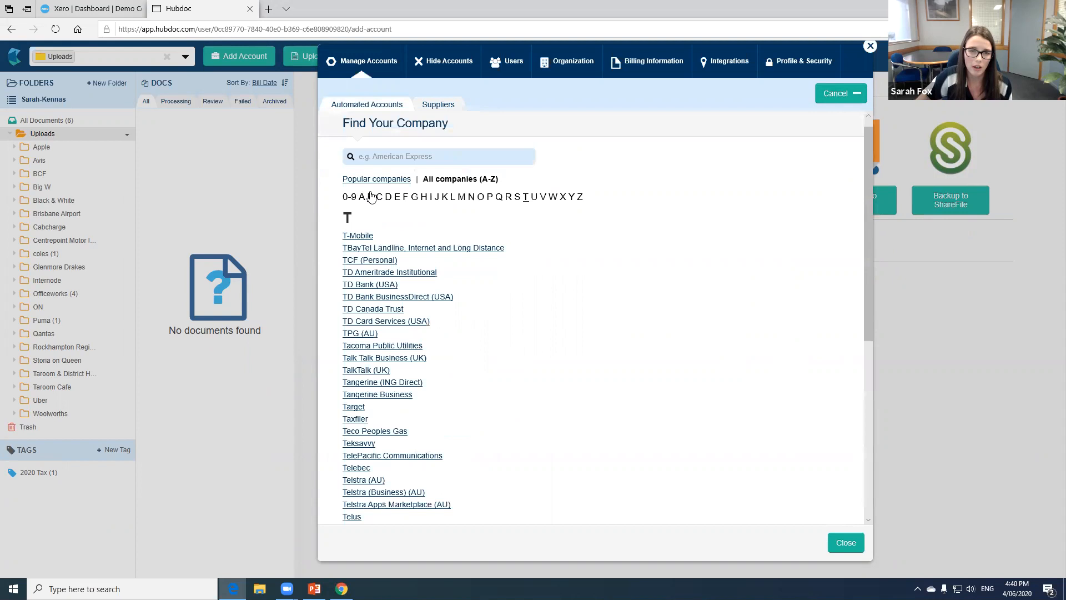
# - Look through the companies starting with B and select Bunnings PowerPass
pyautogui.click(370, 197)
pyautogui.scroll(-6, 397, 285)
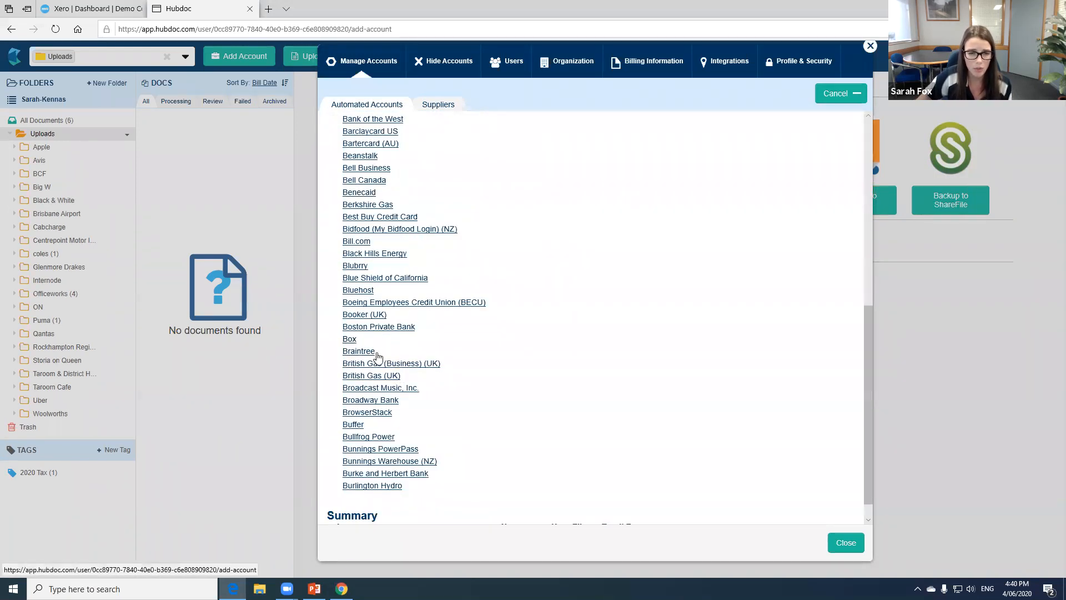
pyautogui.scroll(-1, 382, 441)
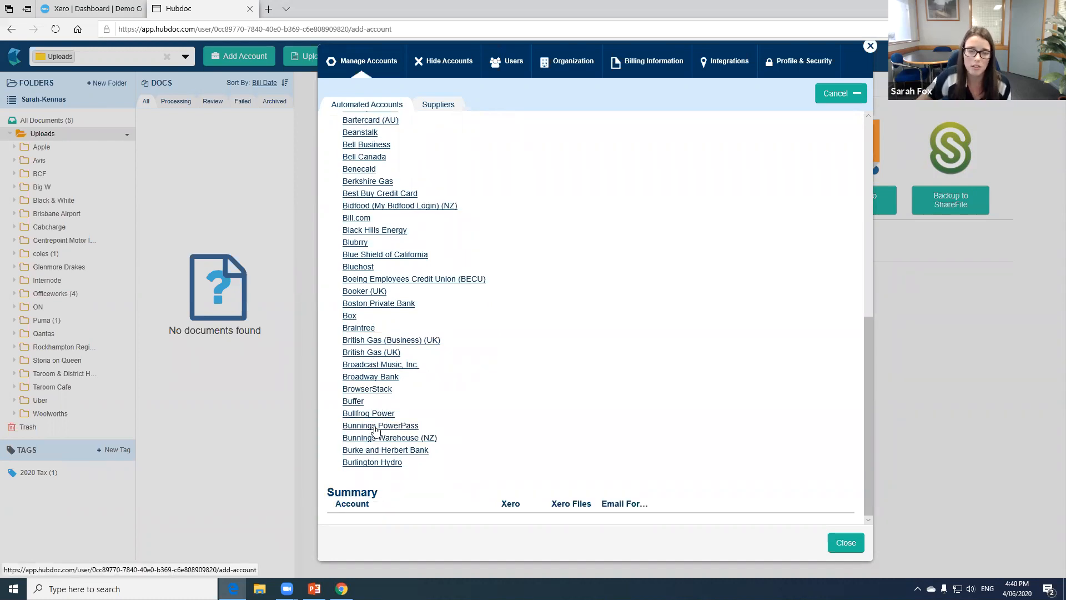
pyautogui.scroll(1, 392, 400)
pyautogui.scroll(2, 405, 355)
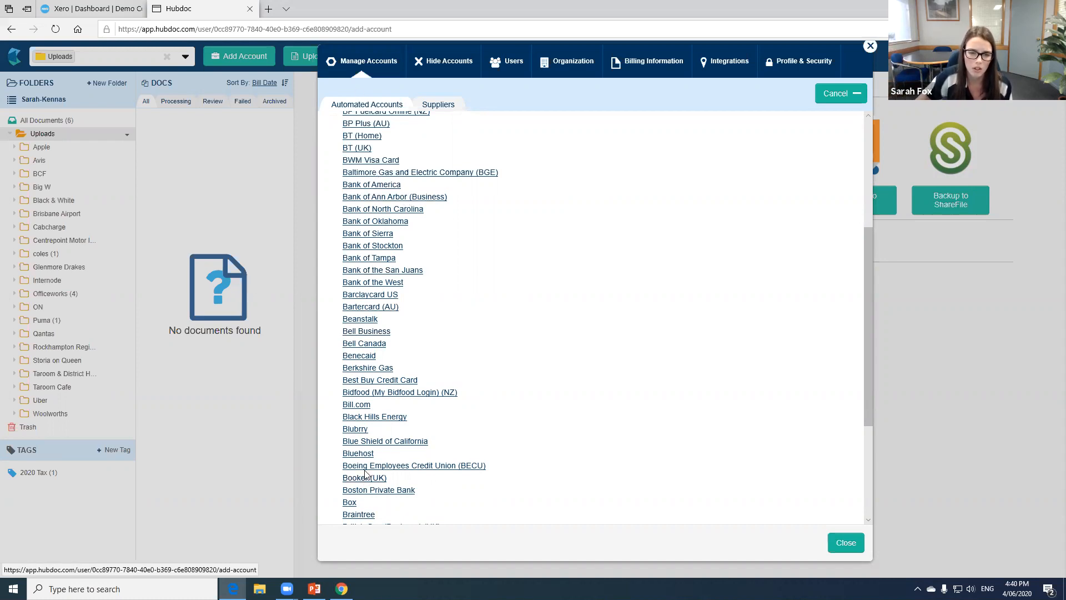
pyautogui.scroll(-3, 369, 494)
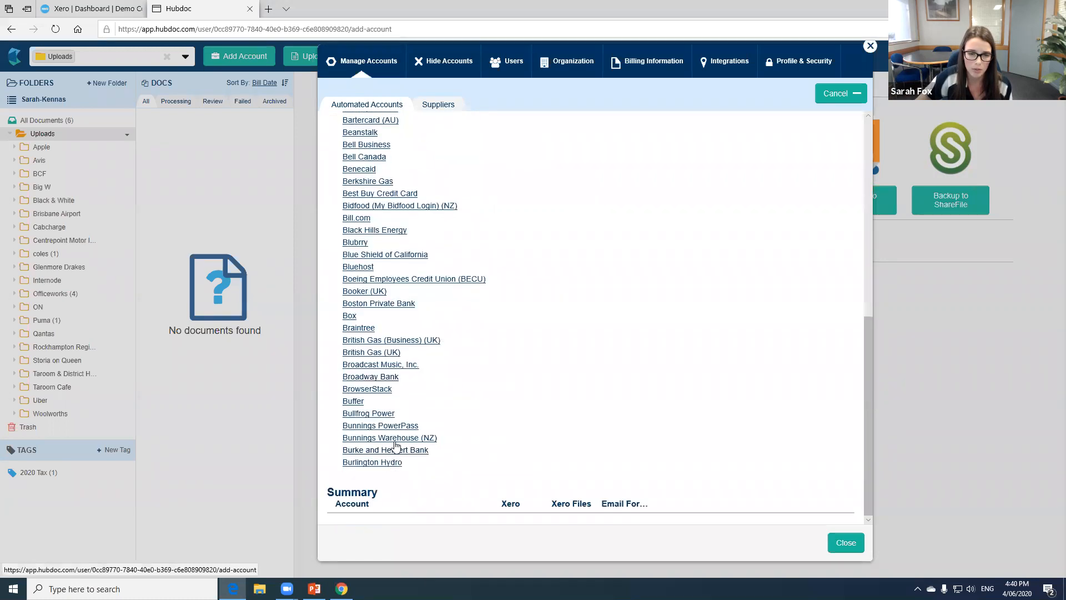
pyautogui.click(398, 426)
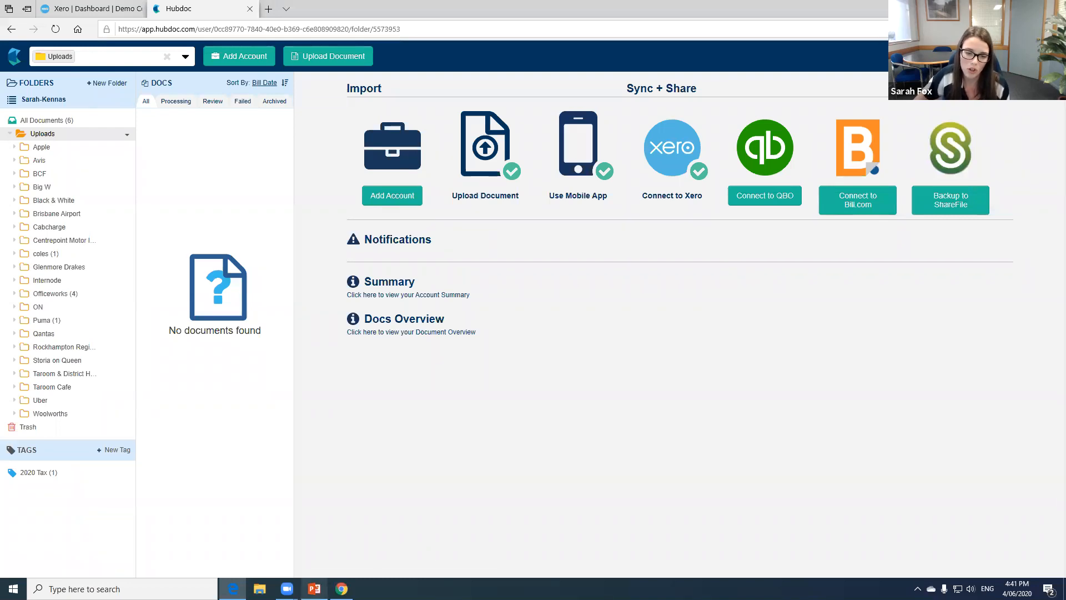
# - Switch to the Hubdoc Presentation in PowerPoint
pyautogui.moveTo(313, 588)
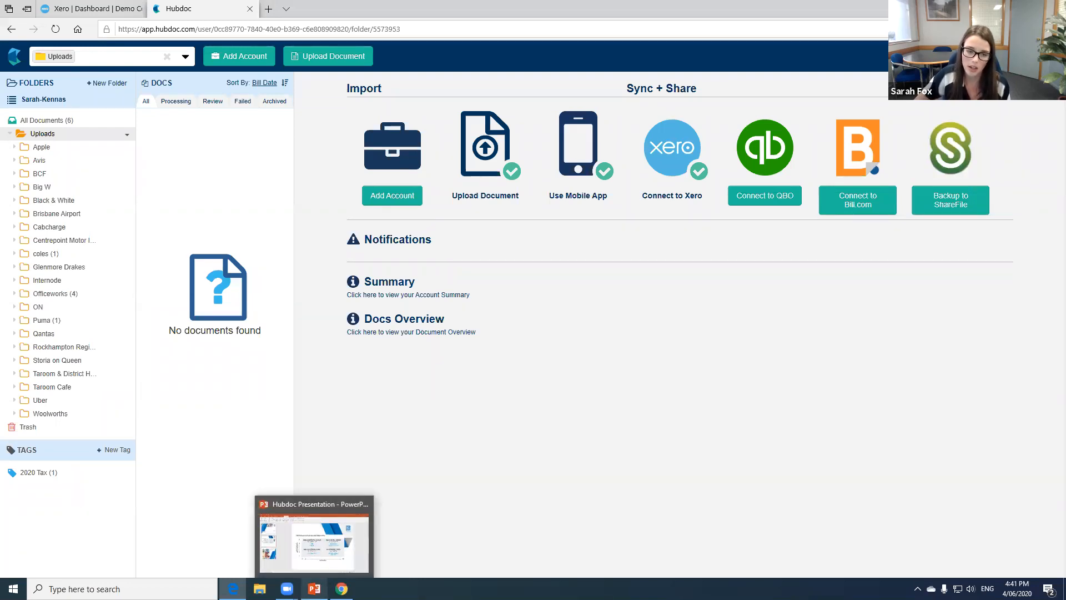
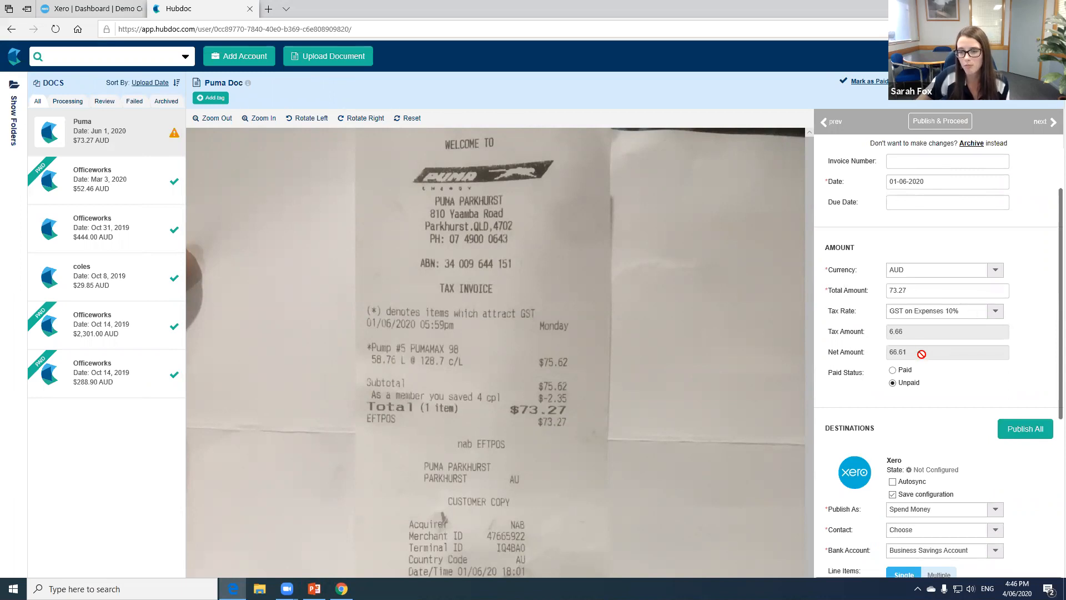
# - Review the Puma receipt's details and Xero destination settings, choosing Spend Money as the way to publish it
pyautogui.scroll(-2, 921, 344)
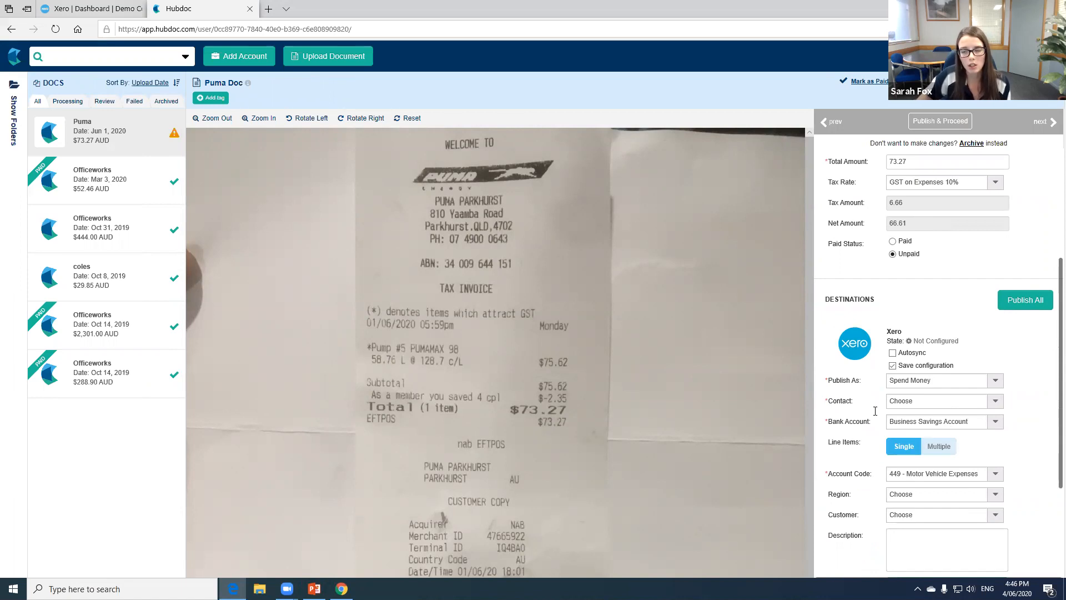
pyautogui.scroll(-1, 924, 375)
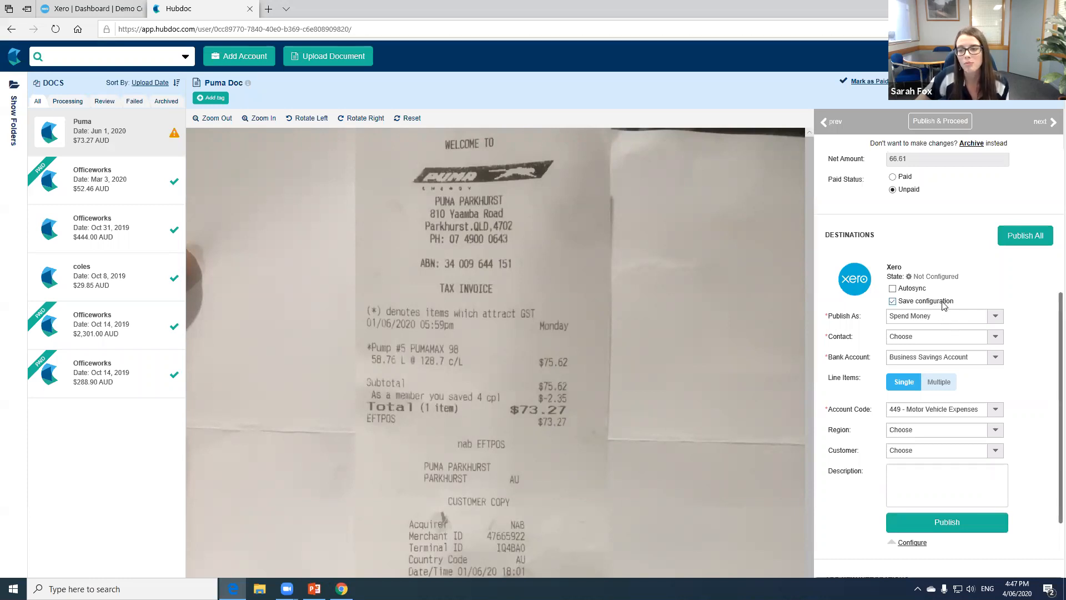
pyautogui.click(892, 299)
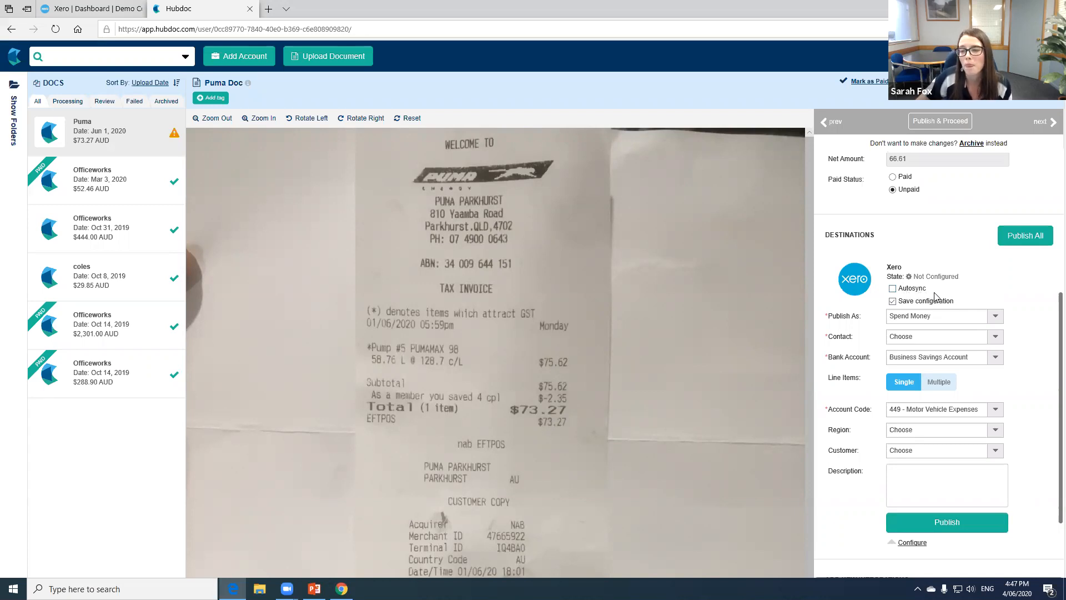
pyautogui.scroll(1, 942, 299)
pyautogui.scroll(3, 942, 299)
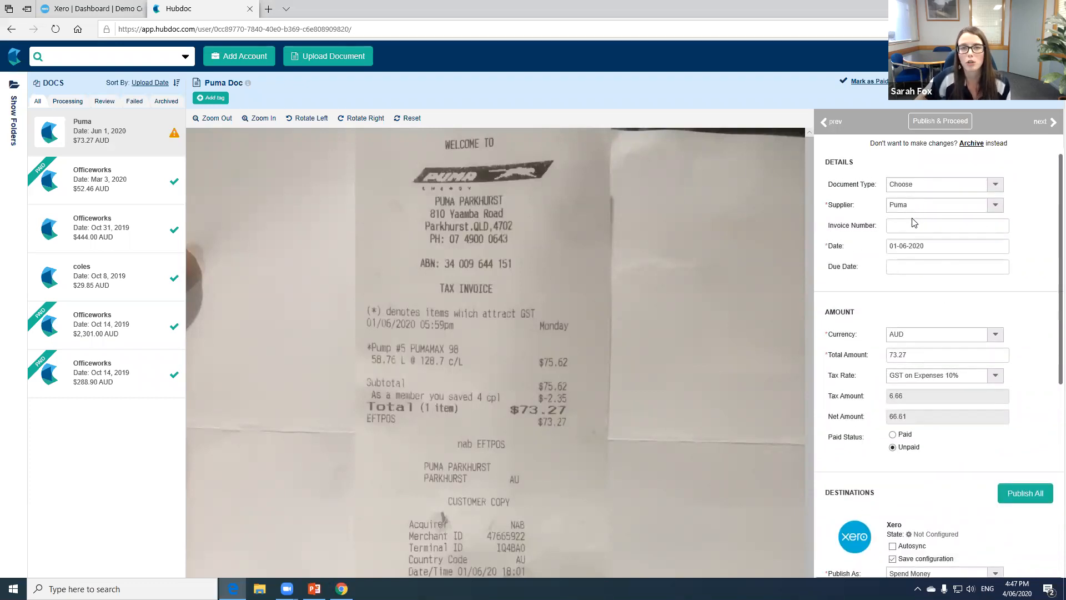
pyautogui.scroll(-1, 928, 249)
pyautogui.scroll(-4, 928, 250)
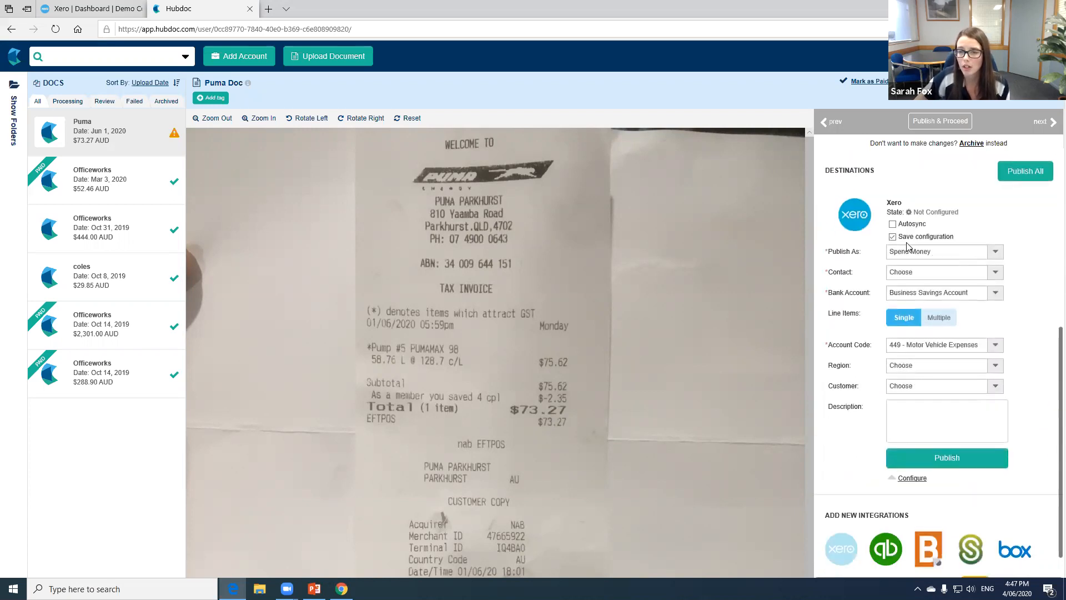
pyautogui.click(994, 253)
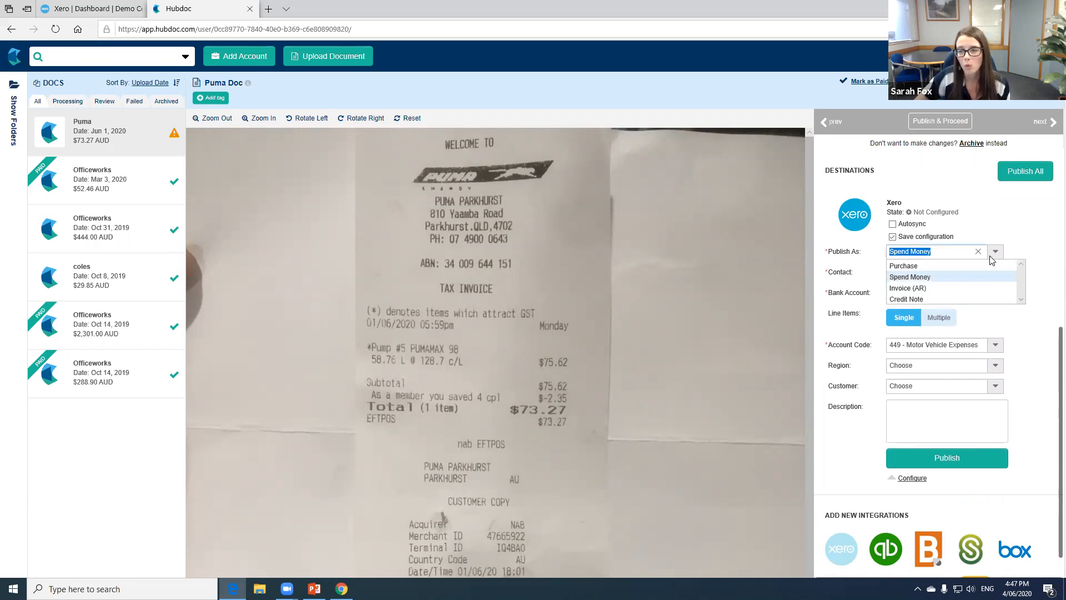
pyautogui.click(971, 283)
# - Search the Xero contacts for "puma" and create a new contact named Puma for the receipt
pyautogui.scroll(-2, 979, 293)
pyautogui.scroll(-3, 978, 294)
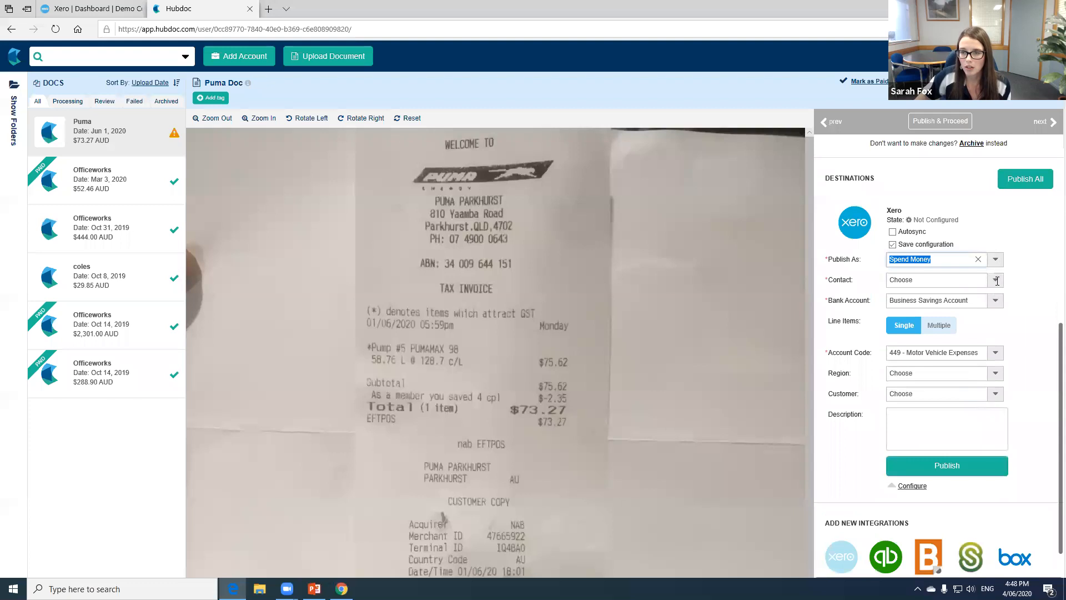
pyautogui.click(996, 281)
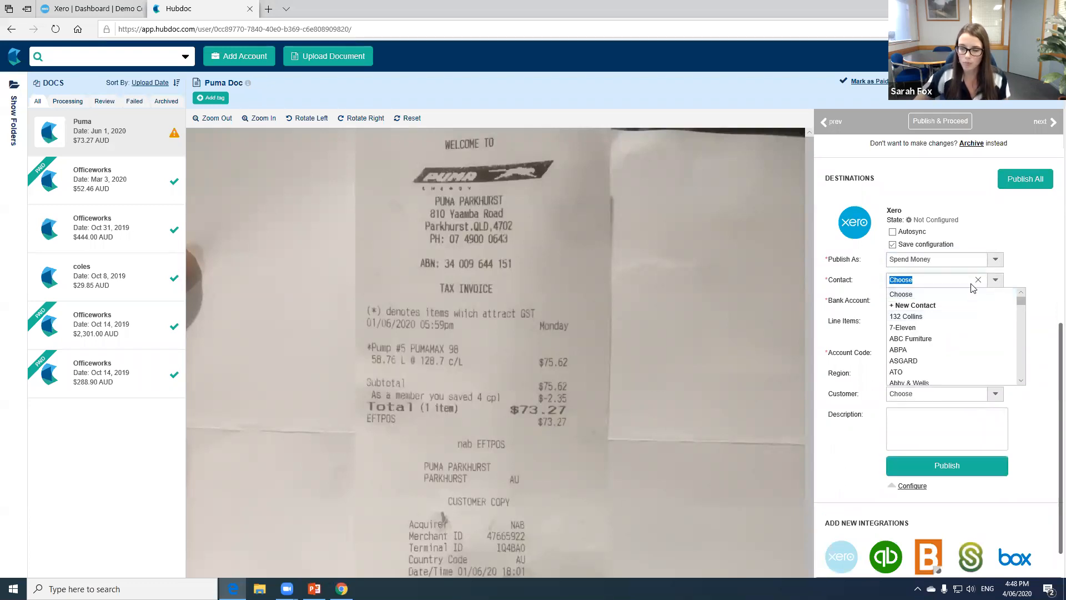
pyautogui.write('puma')
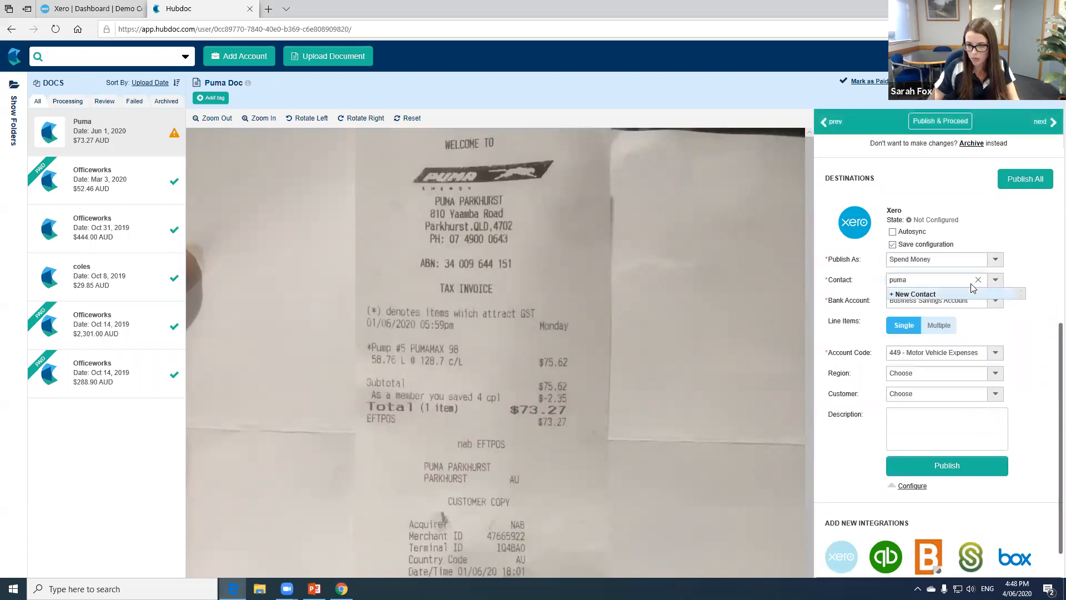
pyautogui.click(937, 295)
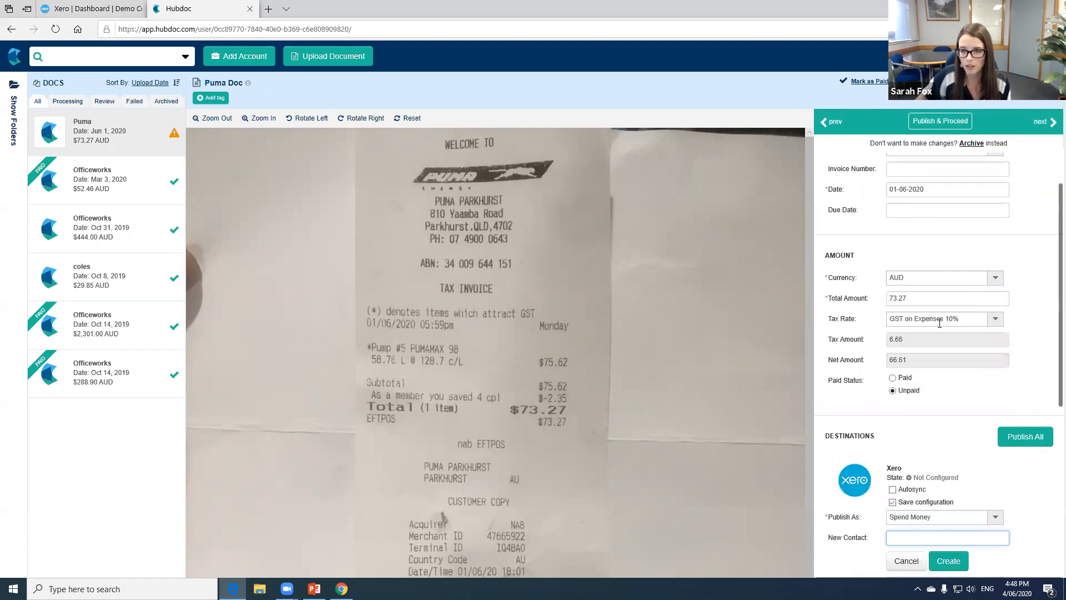
pyautogui.scroll(-5, 937, 322)
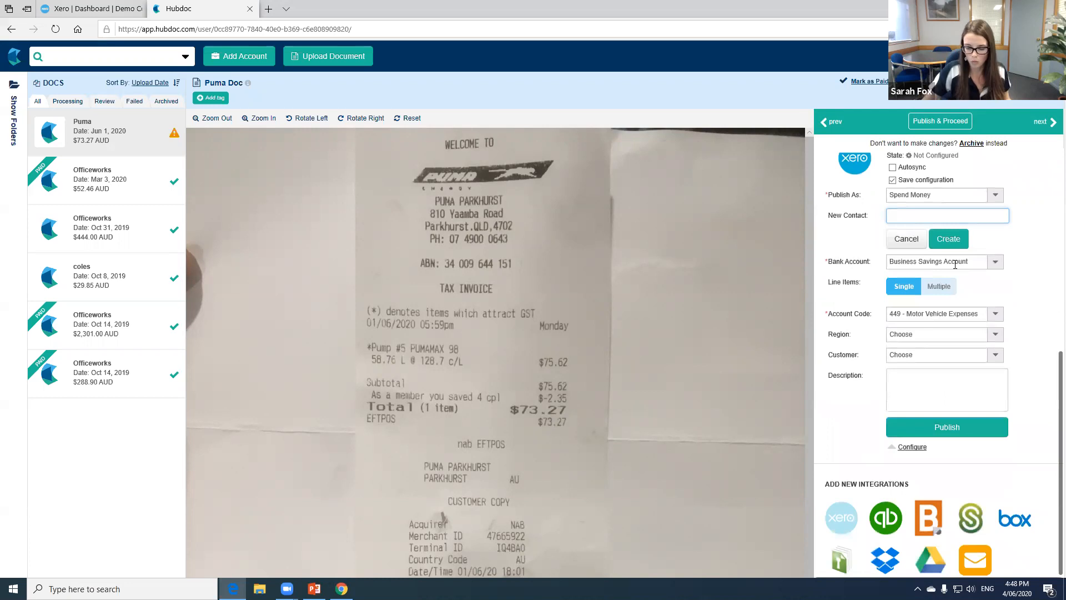
pyautogui.write('Puma')
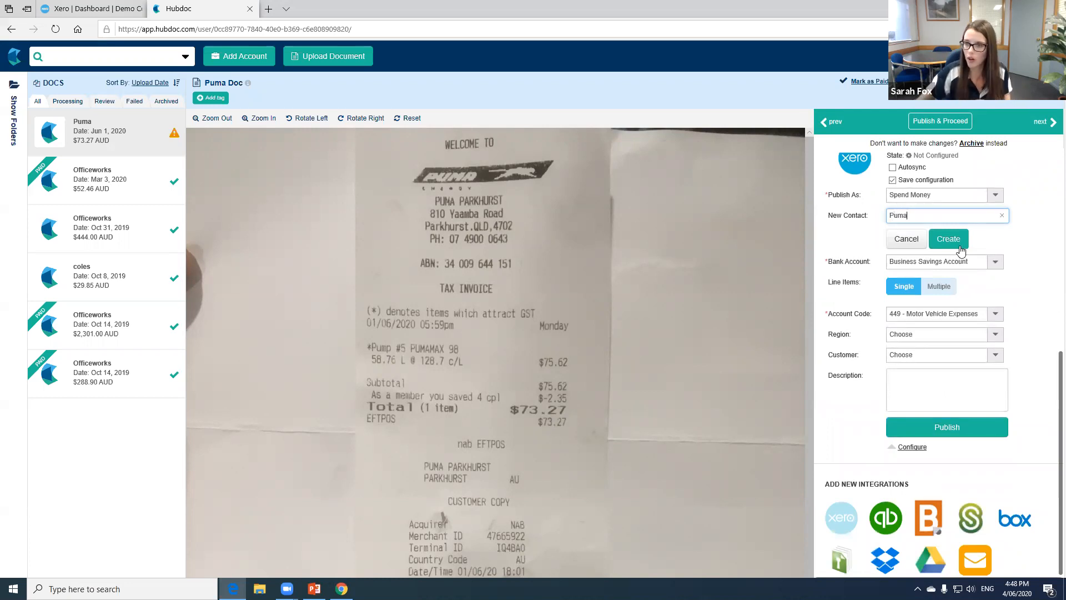
pyautogui.click(958, 244)
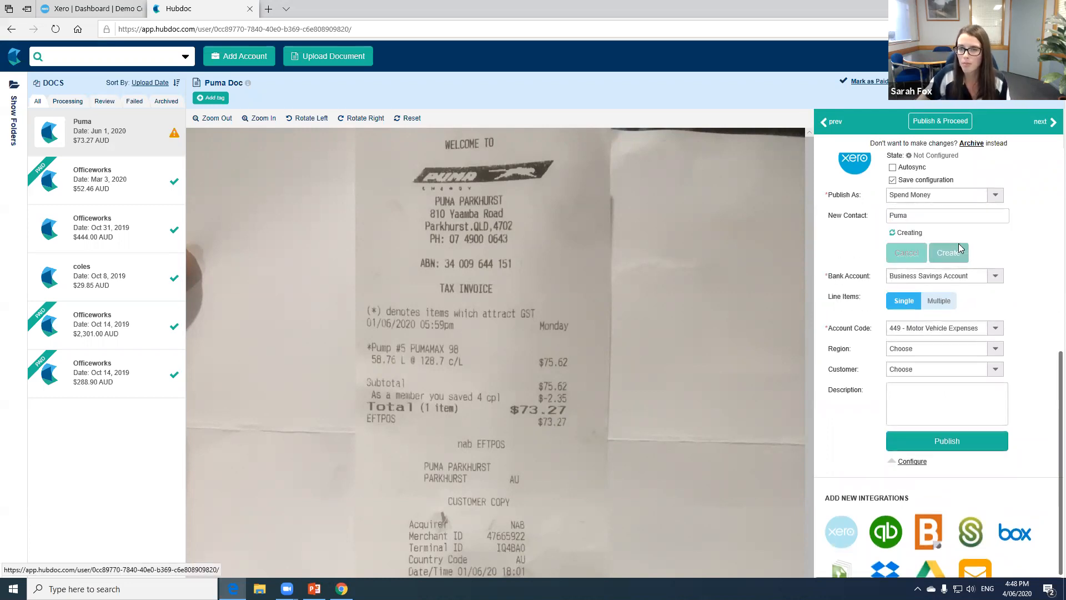
# - Set the receipt's bank account to Business Bank Account
pyautogui.scroll(-3, 944, 261)
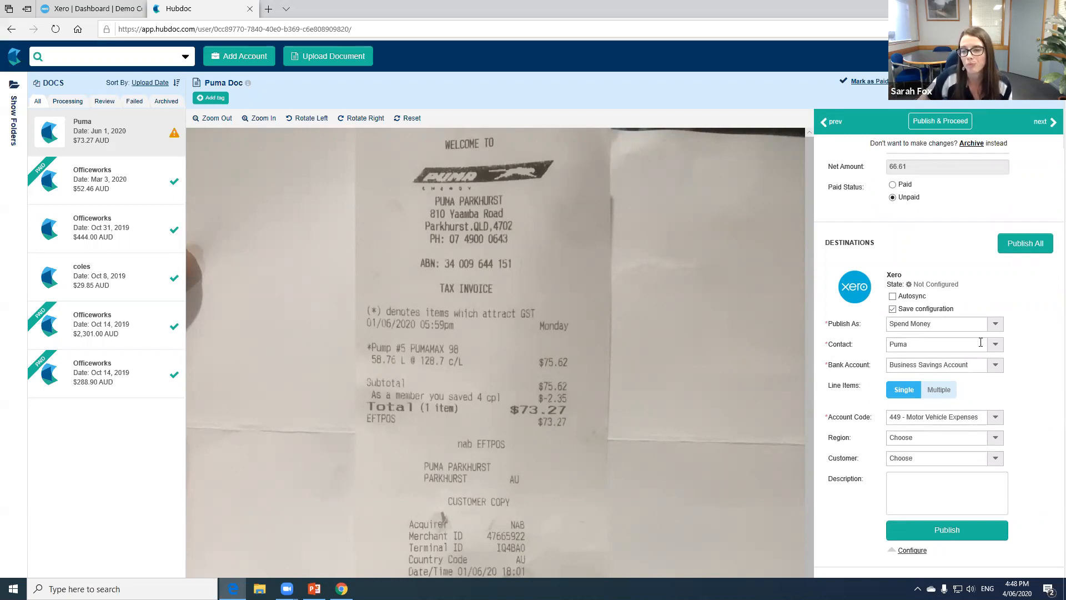
pyautogui.scroll(-1, 980, 343)
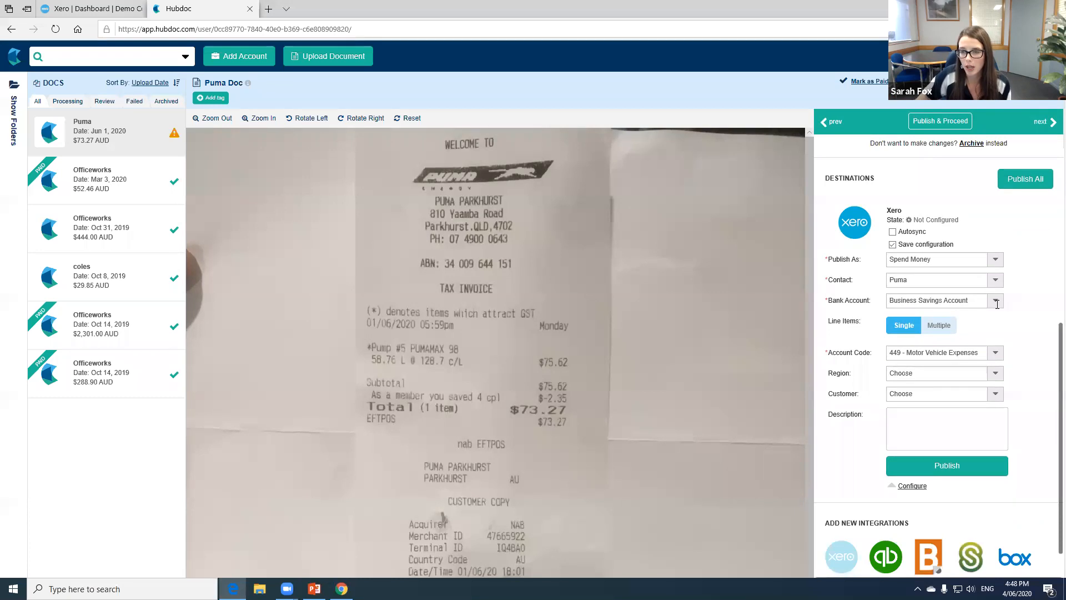
pyautogui.click(996, 301)
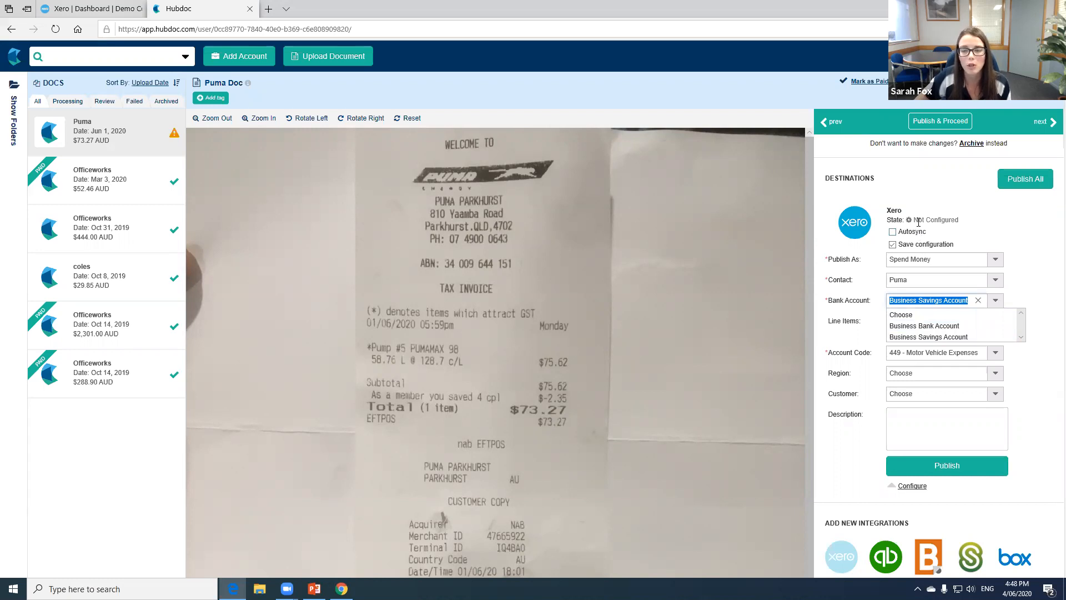
pyautogui.click(935, 328)
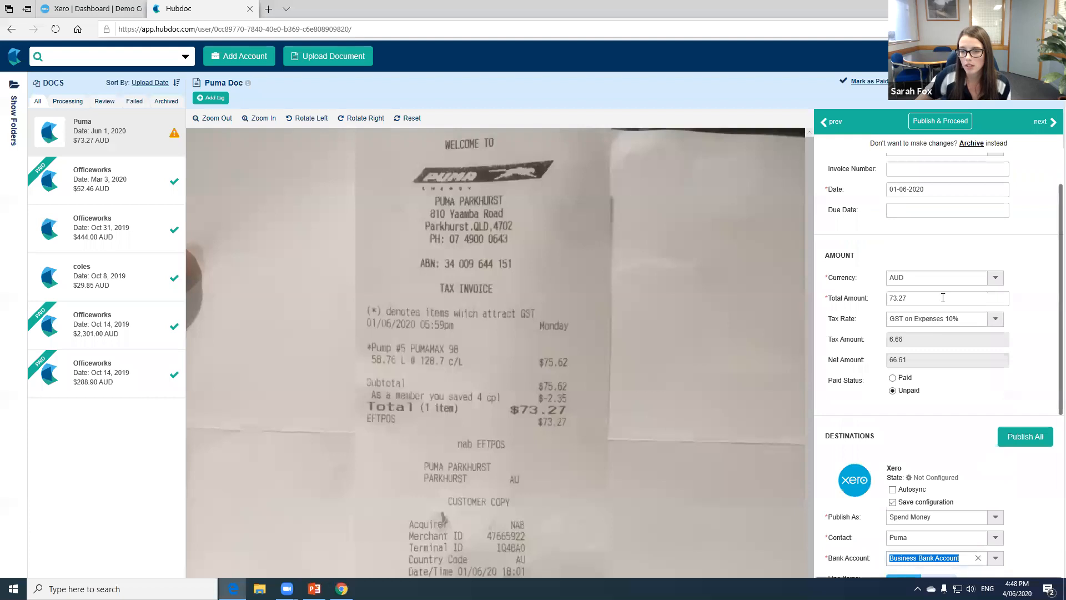
pyautogui.scroll(-5, 942, 313)
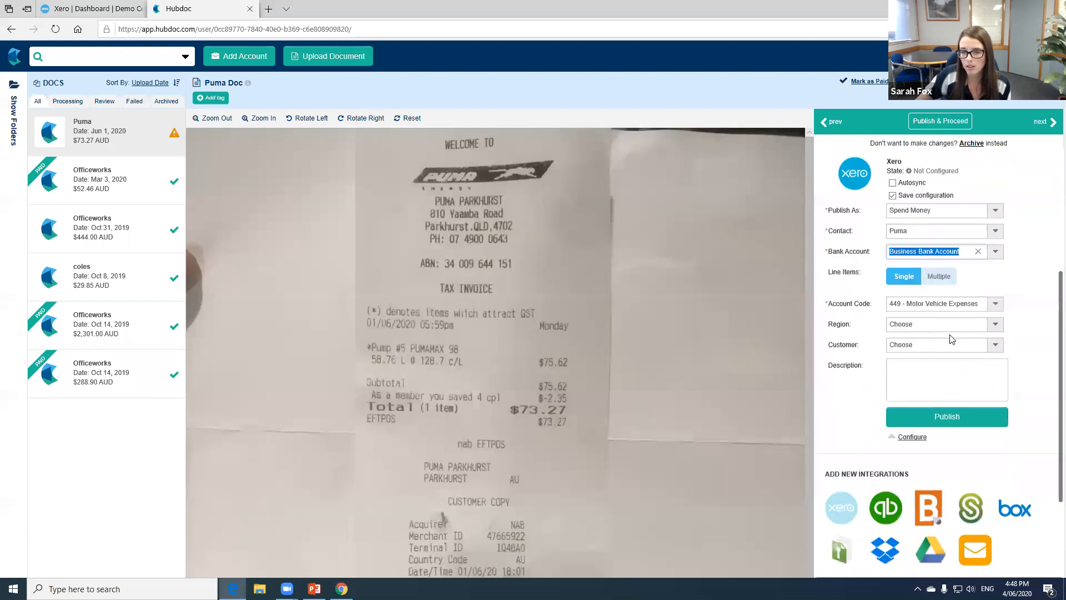
pyautogui.click(1038, 263)
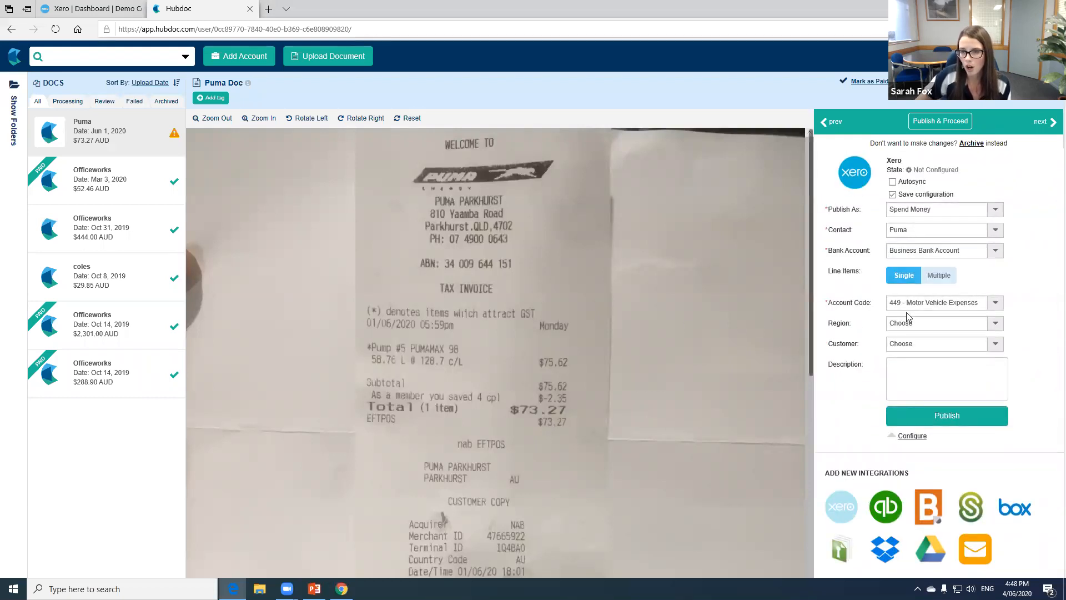
# - Choose account code 449 - Motor Vehicle Expenses for the Puma receipt and publish it to Xero
pyautogui.click(995, 302)
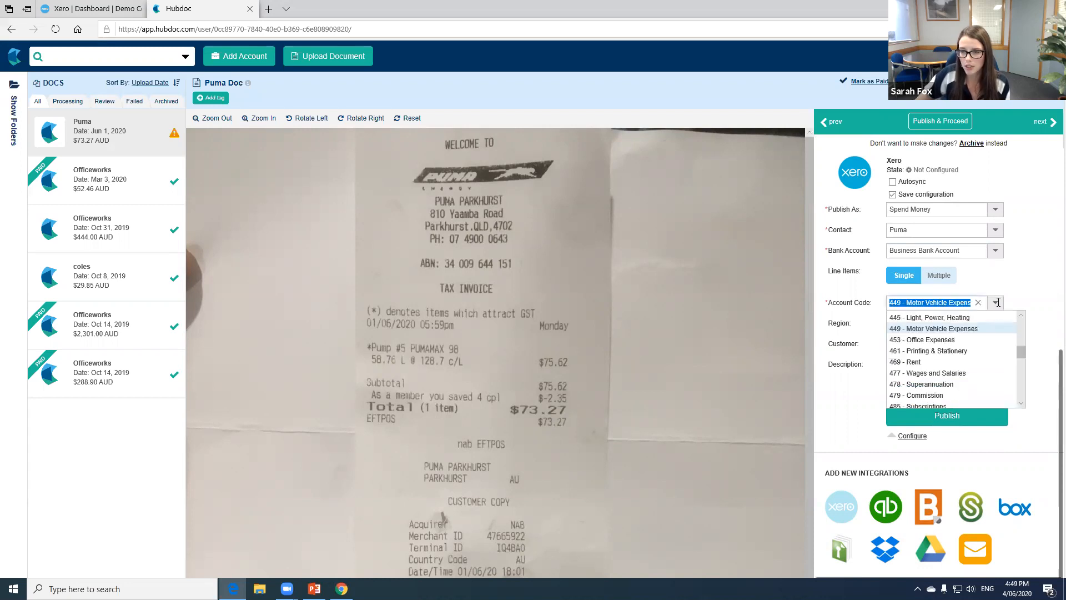
pyautogui.click(974, 332)
pyautogui.scroll(-5, 967, 345)
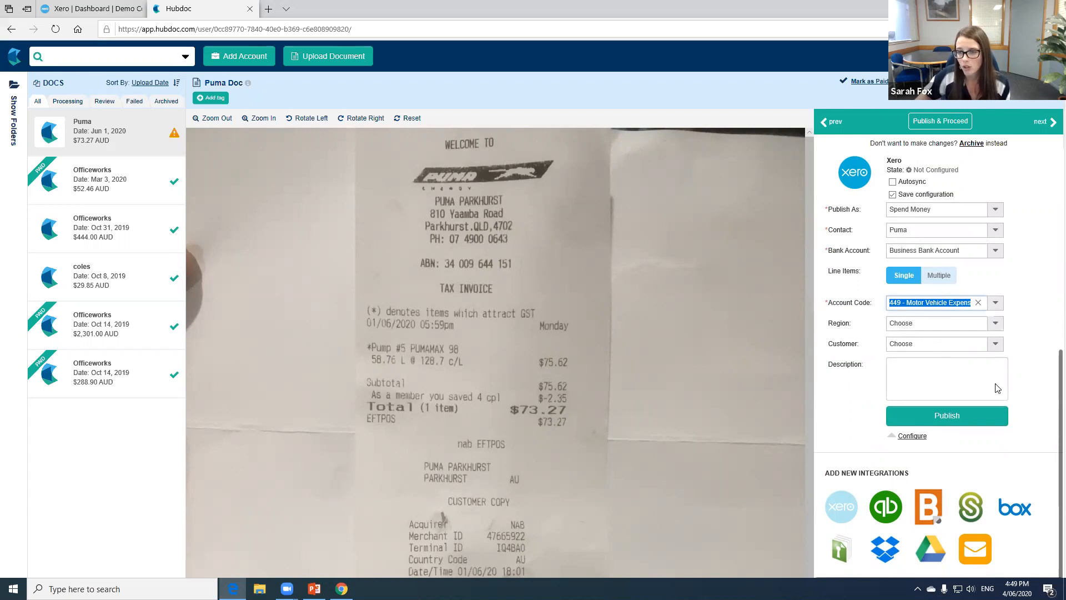
pyautogui.scroll(6, 995, 387)
pyautogui.scroll(-6, 995, 387)
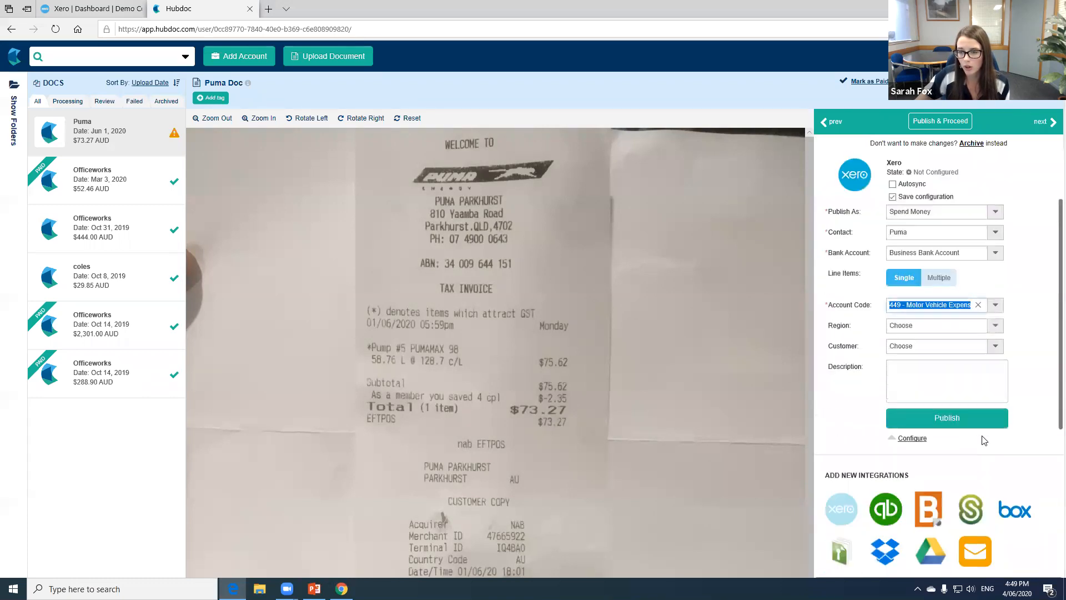
pyautogui.click(973, 418)
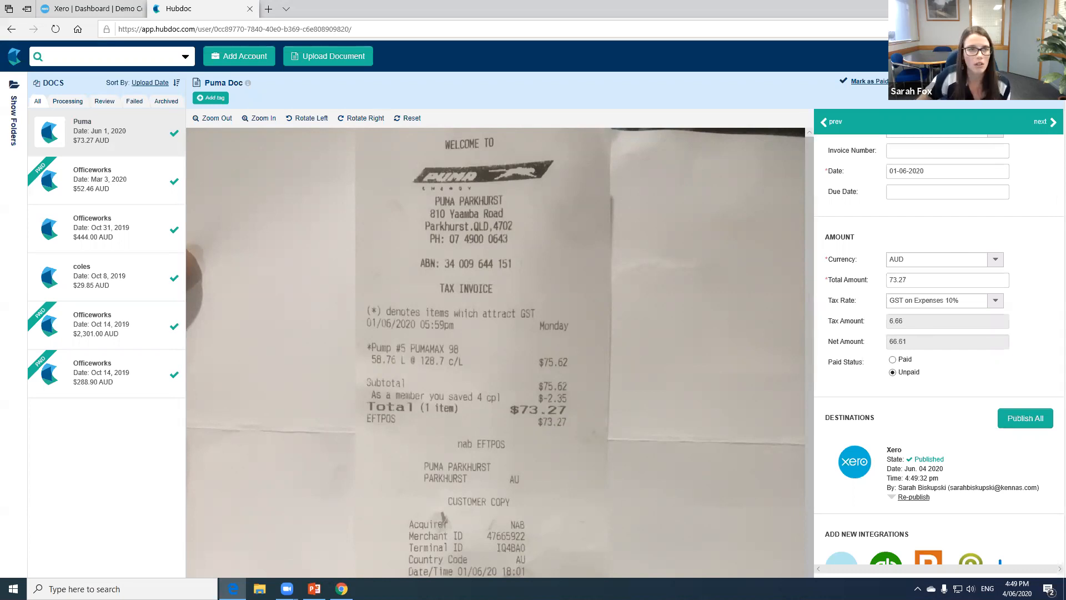
# - Switch to Xero and open the items to reconcile for the Business Bank Account
pyautogui.click(111, 9)
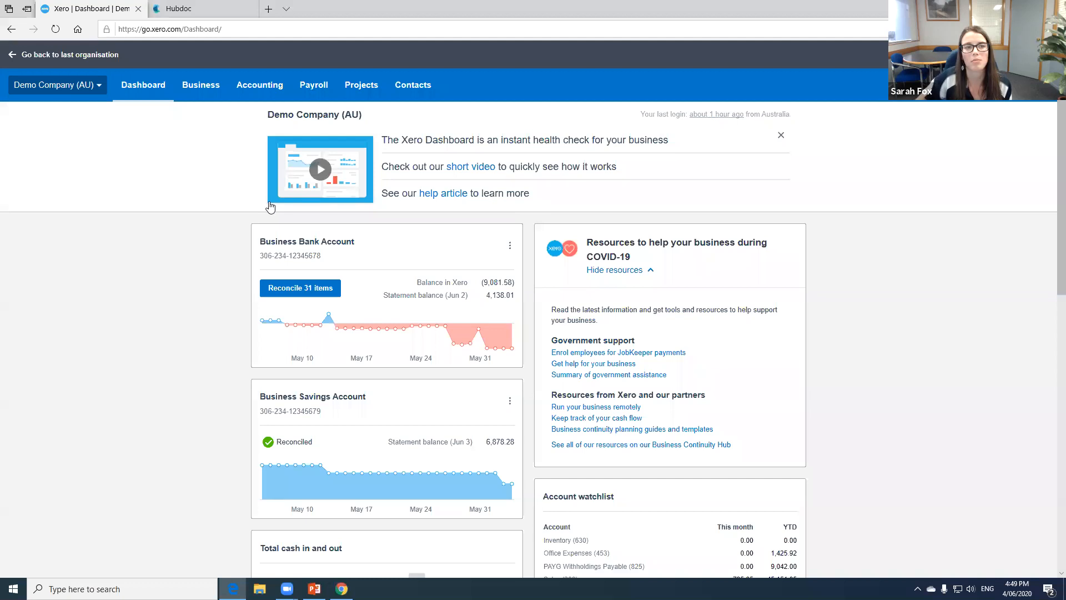
pyautogui.click(301, 291)
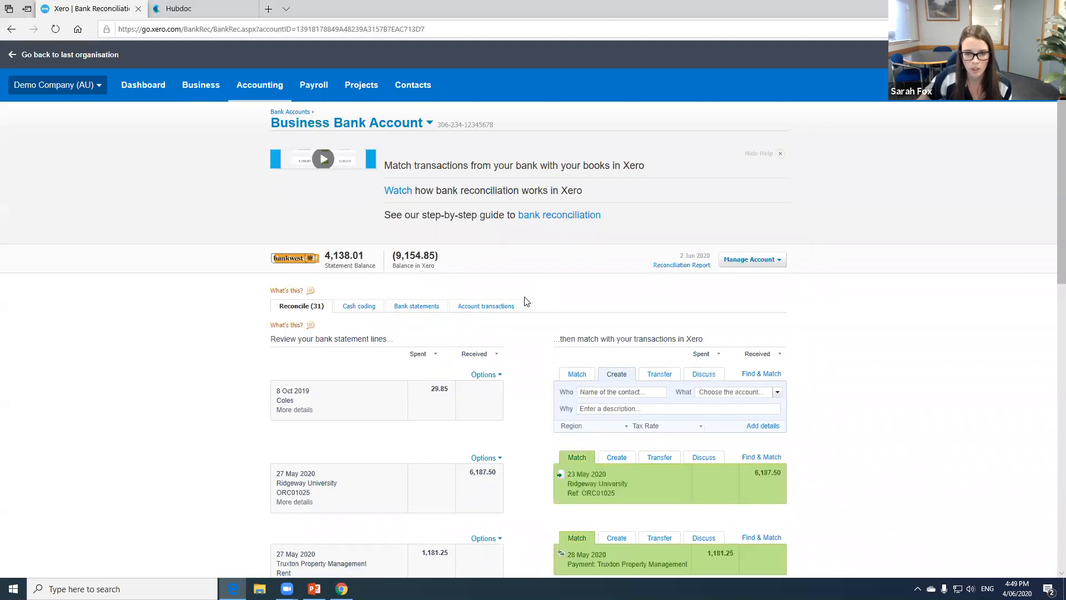
# - Find the 1 Jun 2020 Puma statement line on page 3 and reconcile it with its matching transaction
pyautogui.scroll(-15, 557, 317)
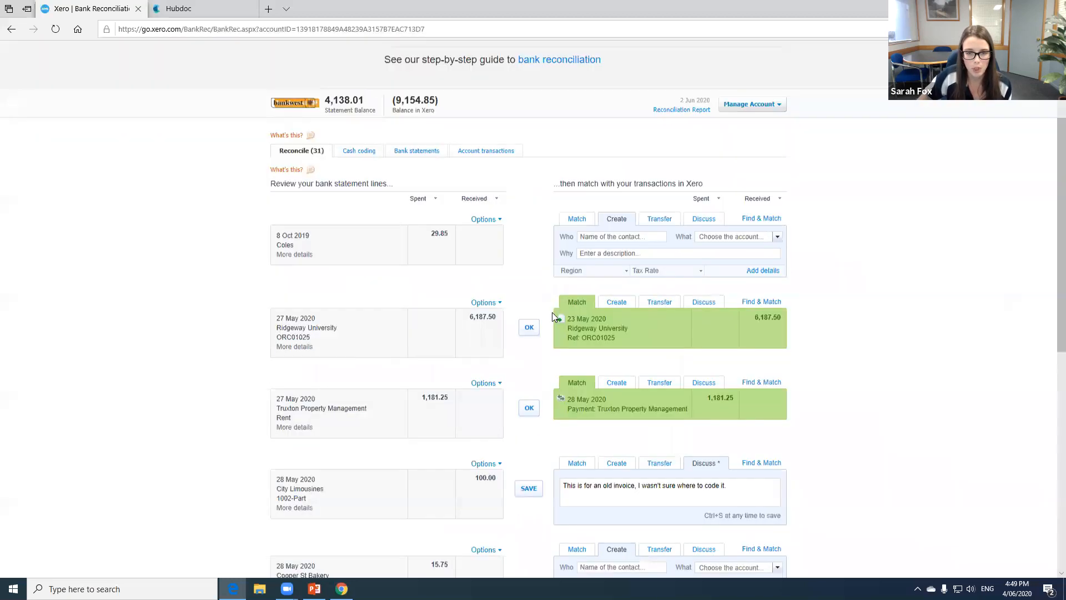
pyautogui.click(763, 545)
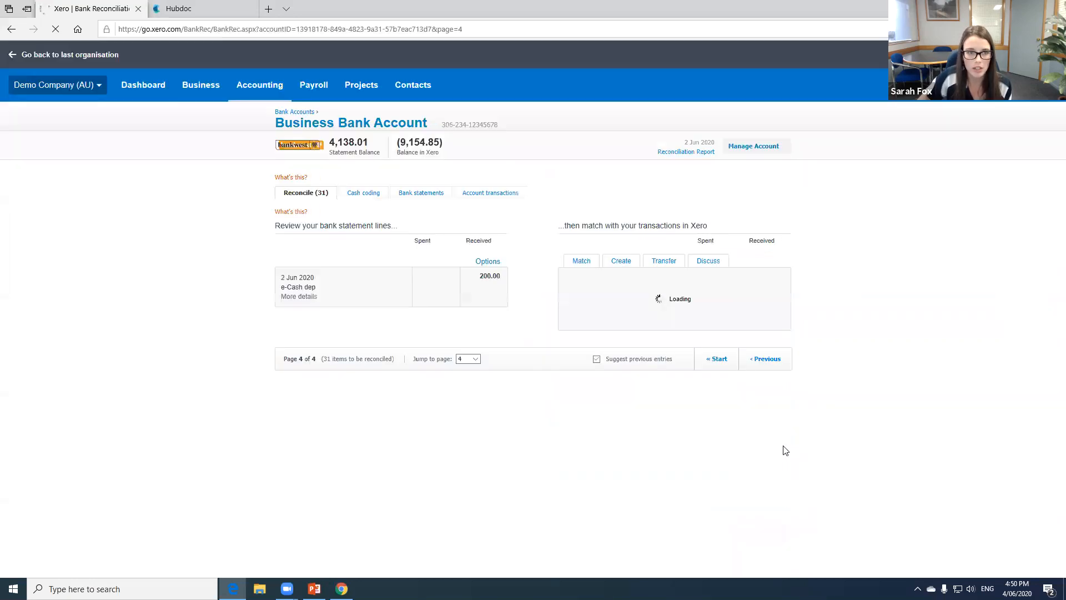
pyautogui.click(766, 463)
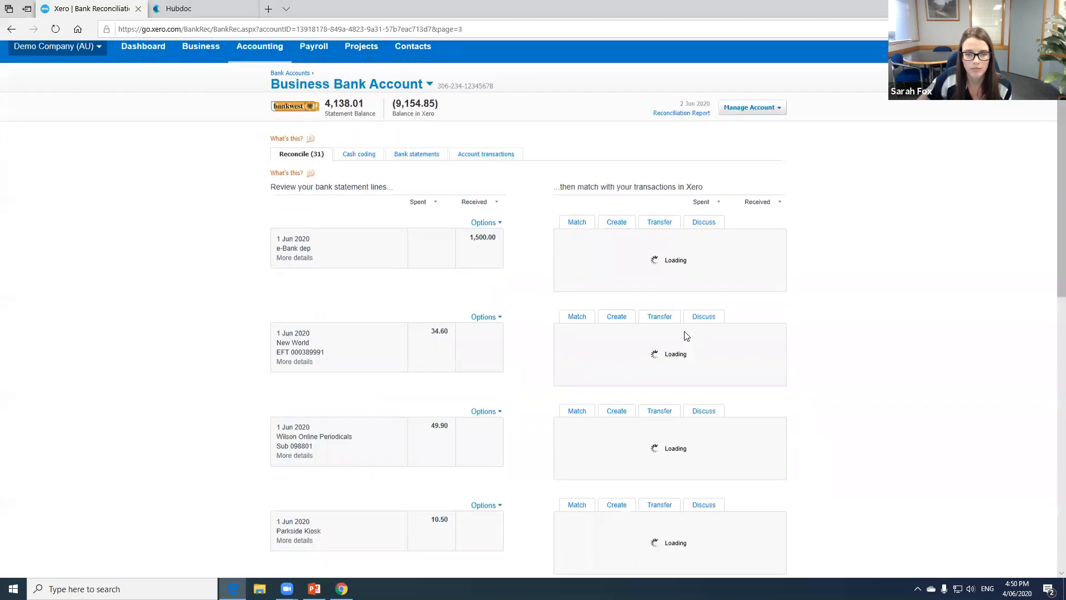
pyautogui.scroll(-15, 686, 334)
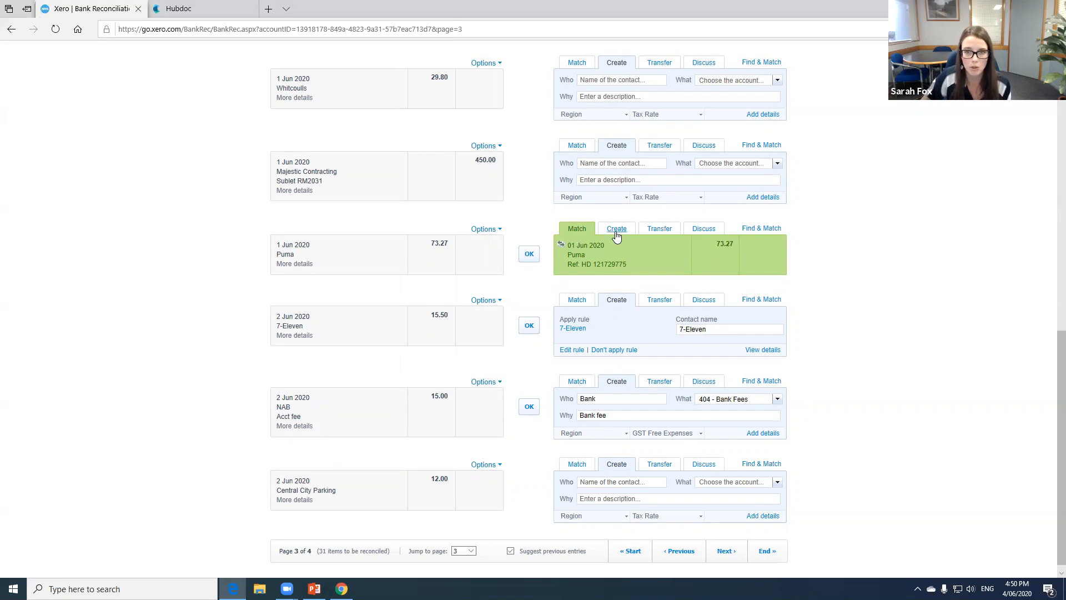
pyautogui.click(529, 255)
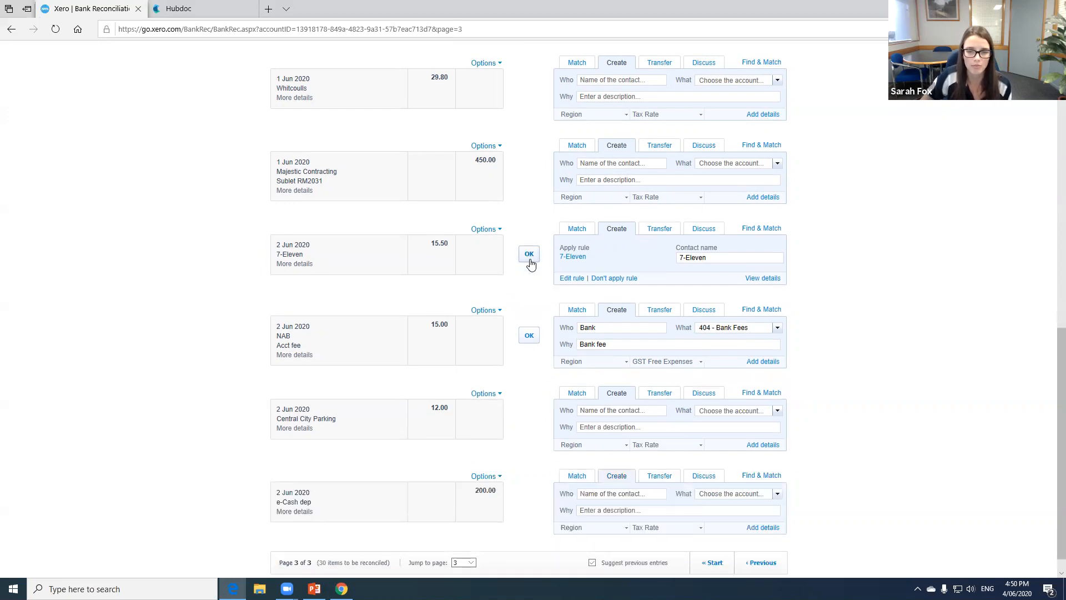
# - Look through the remaining unreconciled statement lines on this page
pyautogui.scroll(5, 530, 264)
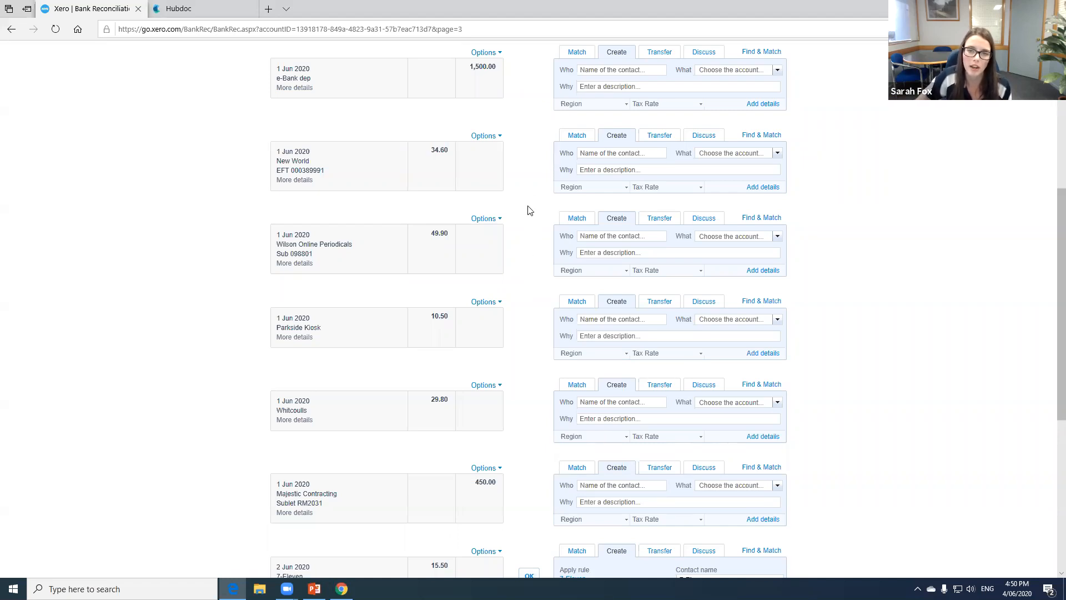
pyautogui.scroll(-4, 528, 207)
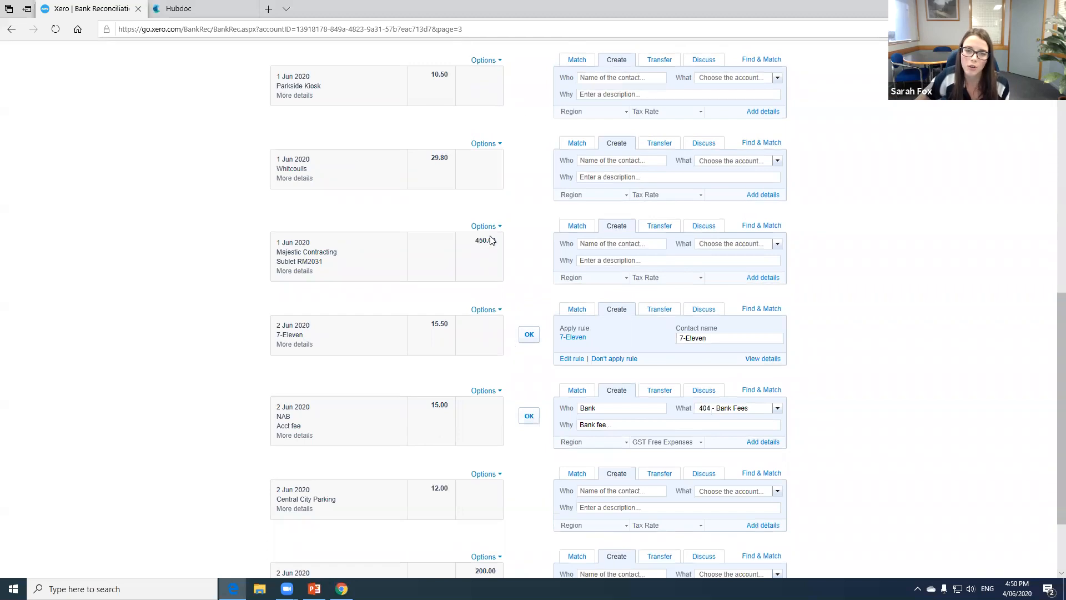
pyautogui.scroll(-2, 493, 244)
pyautogui.scroll(4, 520, 329)
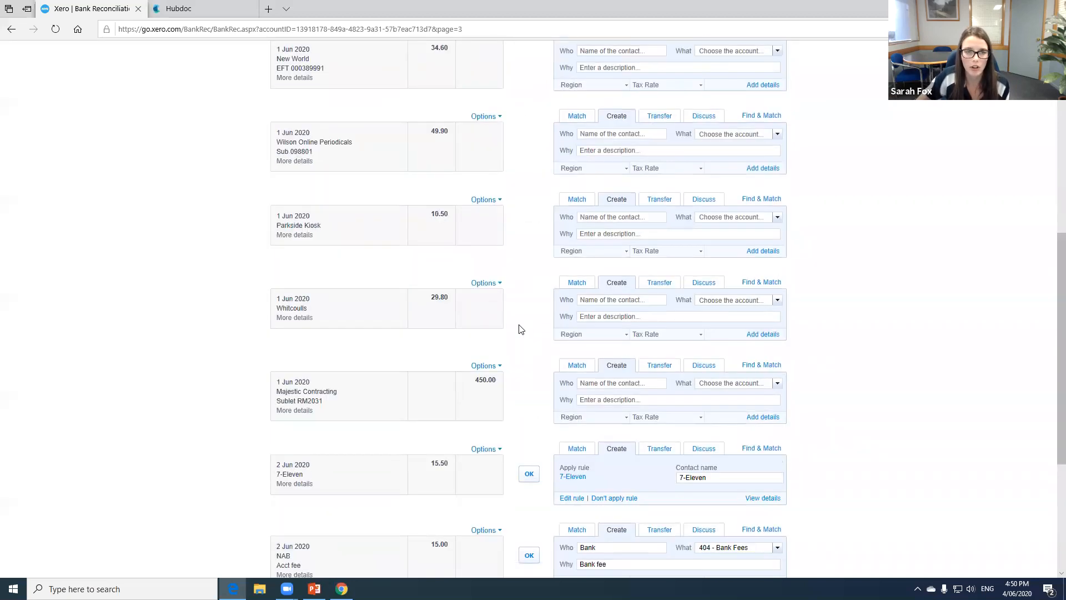
pyautogui.scroll(3, 520, 329)
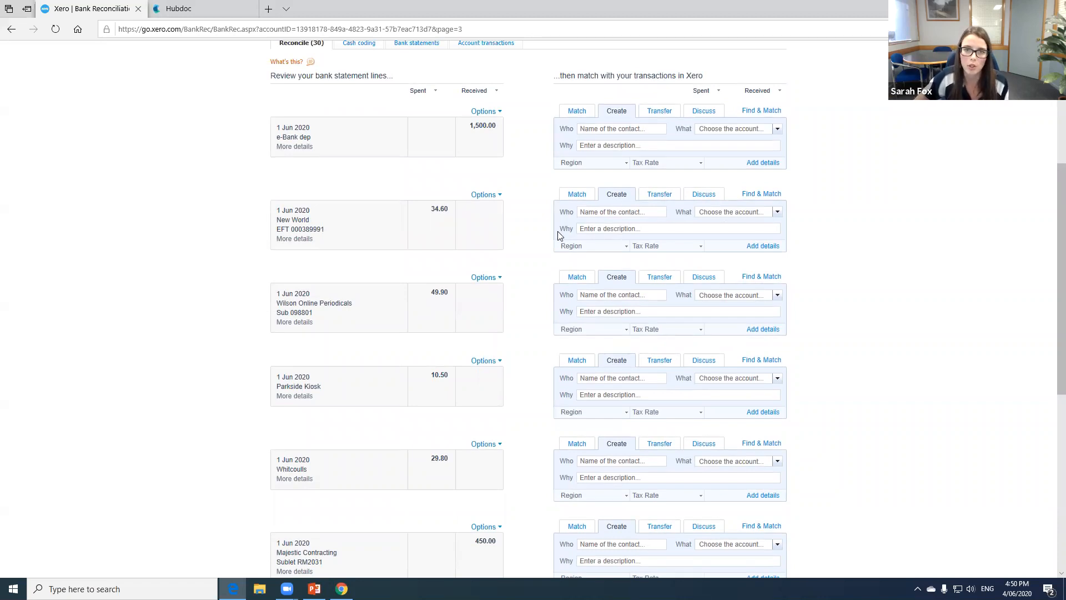
pyautogui.scroll(3, 557, 235)
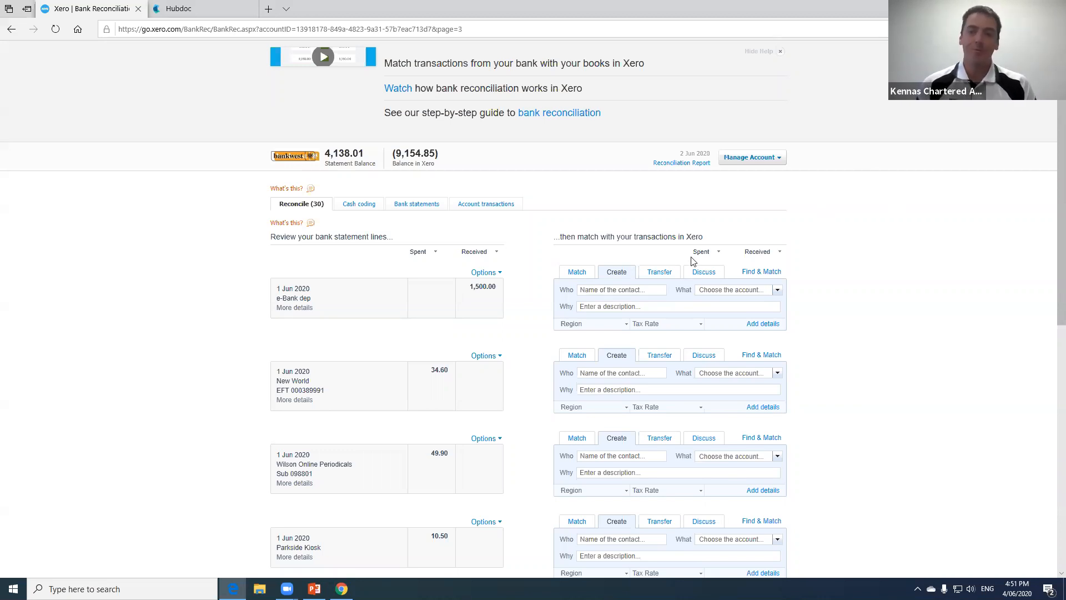
# - Look through the statement lines on page 3, return to the first page and examine its suggested matches
pyautogui.scroll(2, 512, 275)
pyautogui.scroll(1, 539, 295)
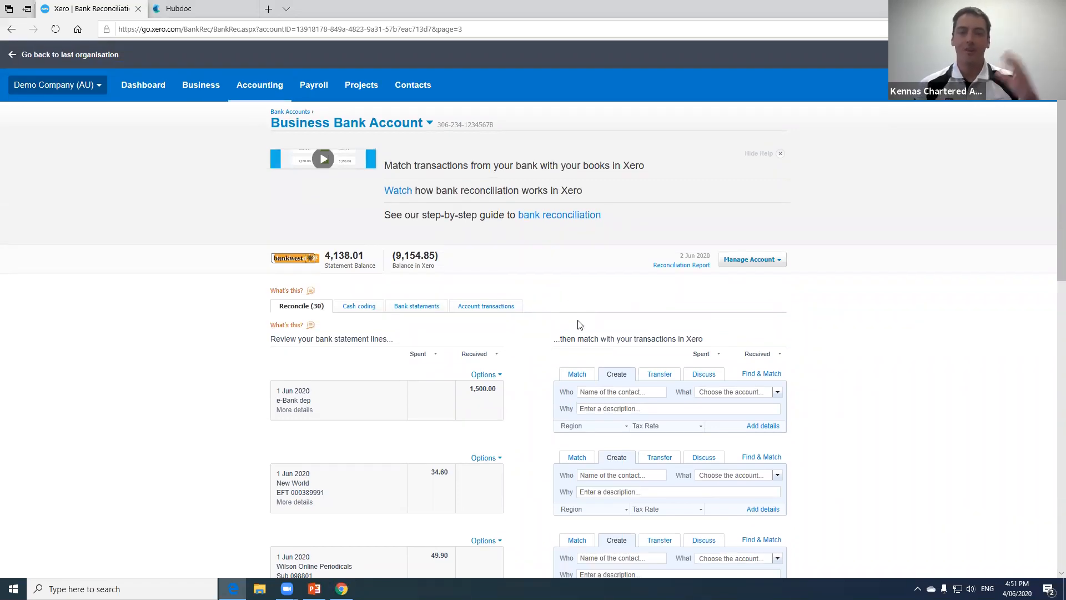
pyautogui.scroll(-4, 598, 381)
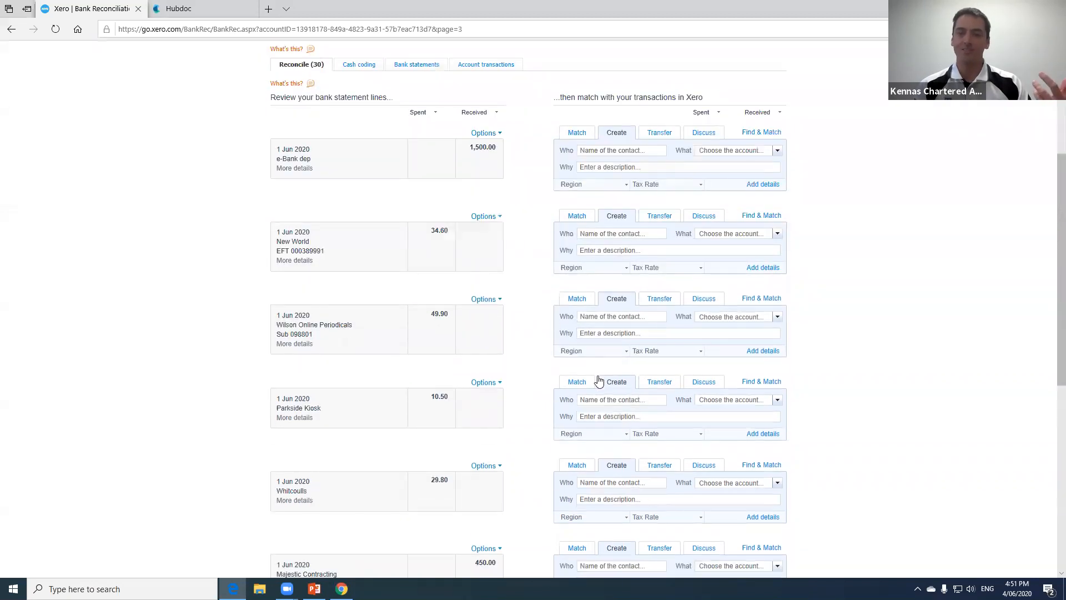
pyautogui.scroll(-7, 598, 381)
pyautogui.click(715, 542)
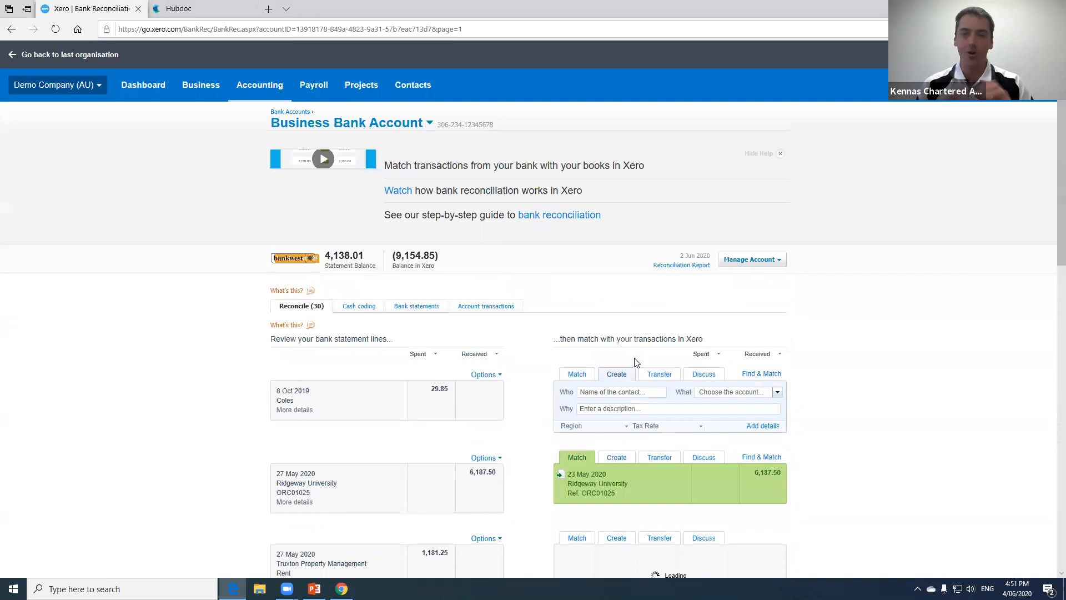
pyautogui.scroll(-4, 635, 361)
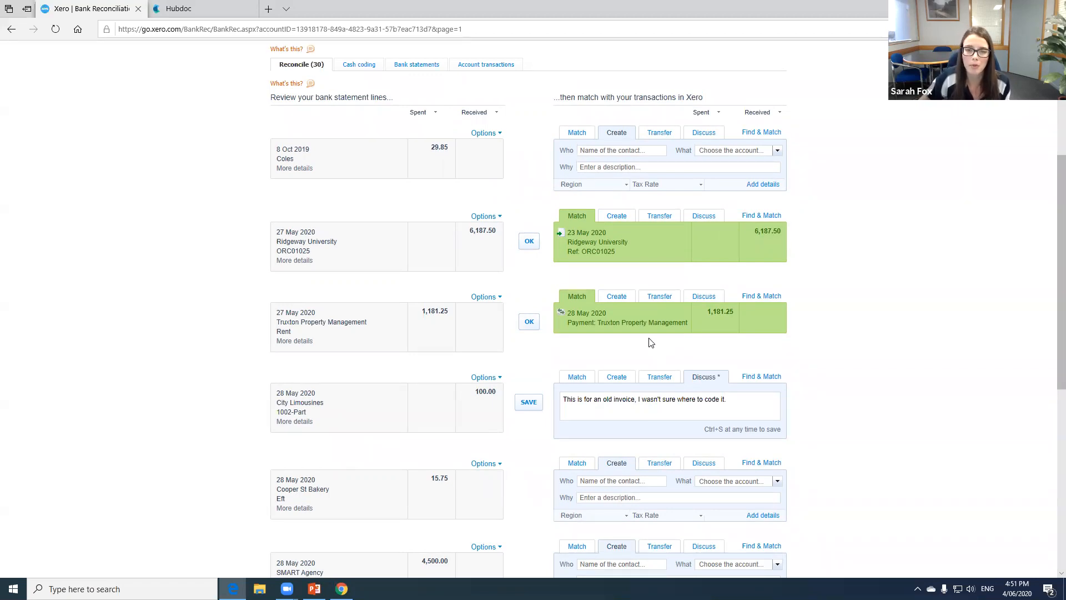
pyautogui.scroll(2, 600, 266)
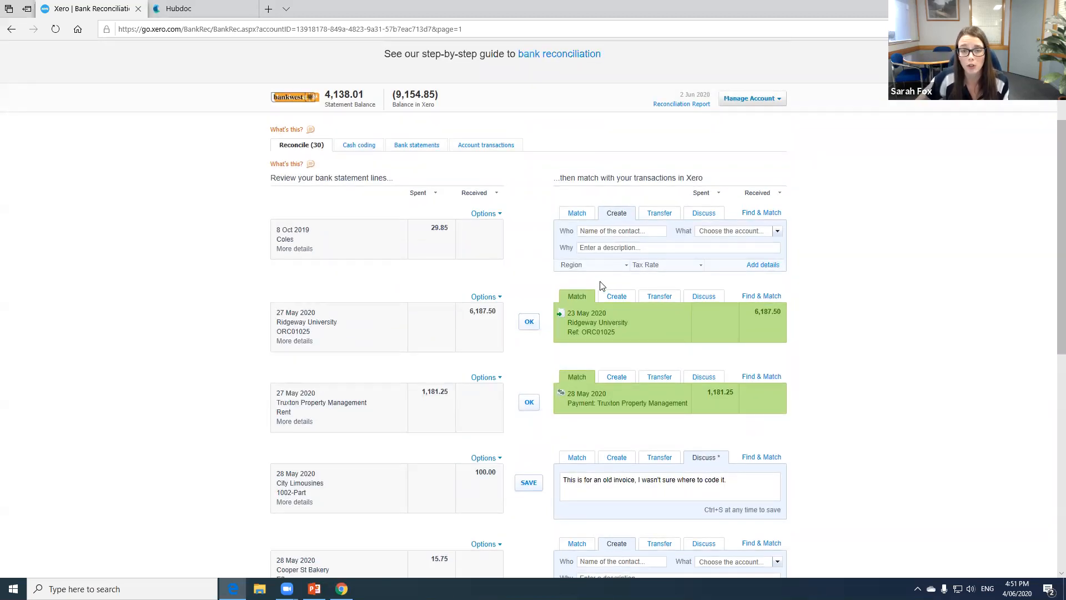
pyautogui.scroll(4, 602, 285)
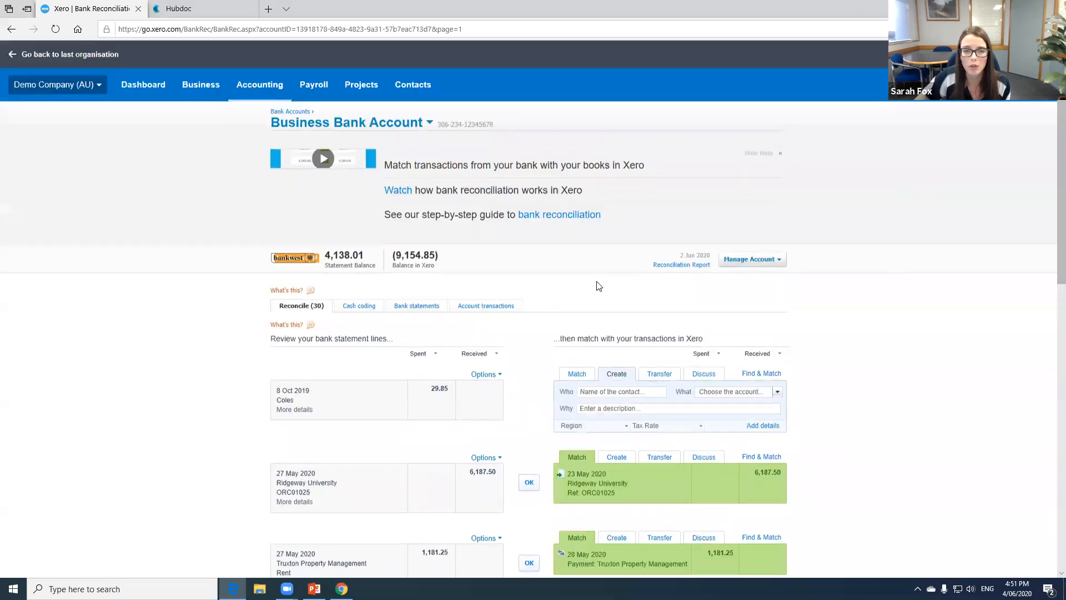
pyautogui.scroll(-2, 499, 297)
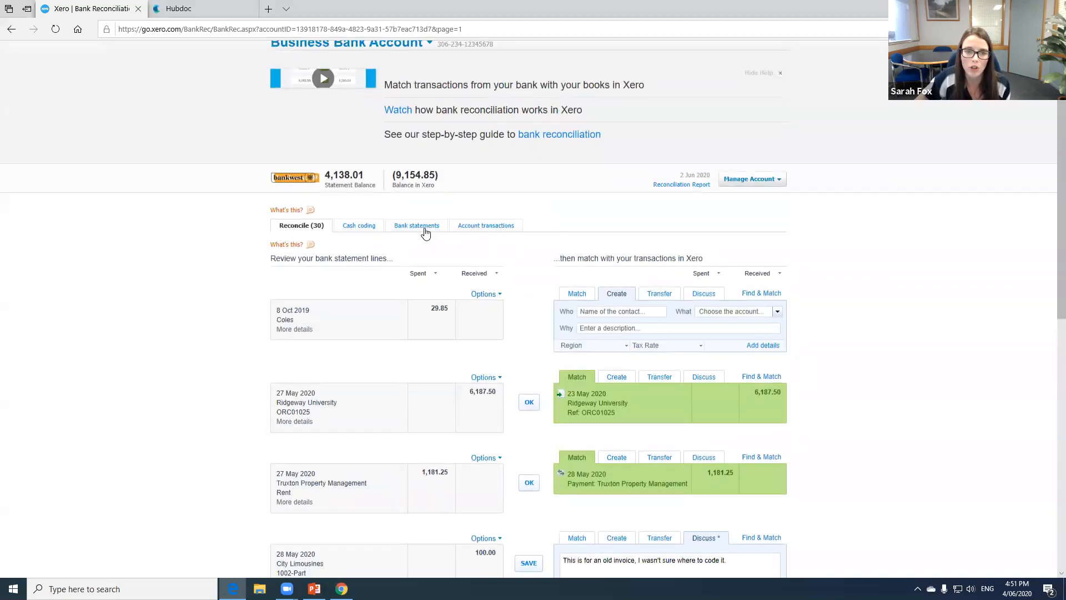
pyautogui.click(425, 228)
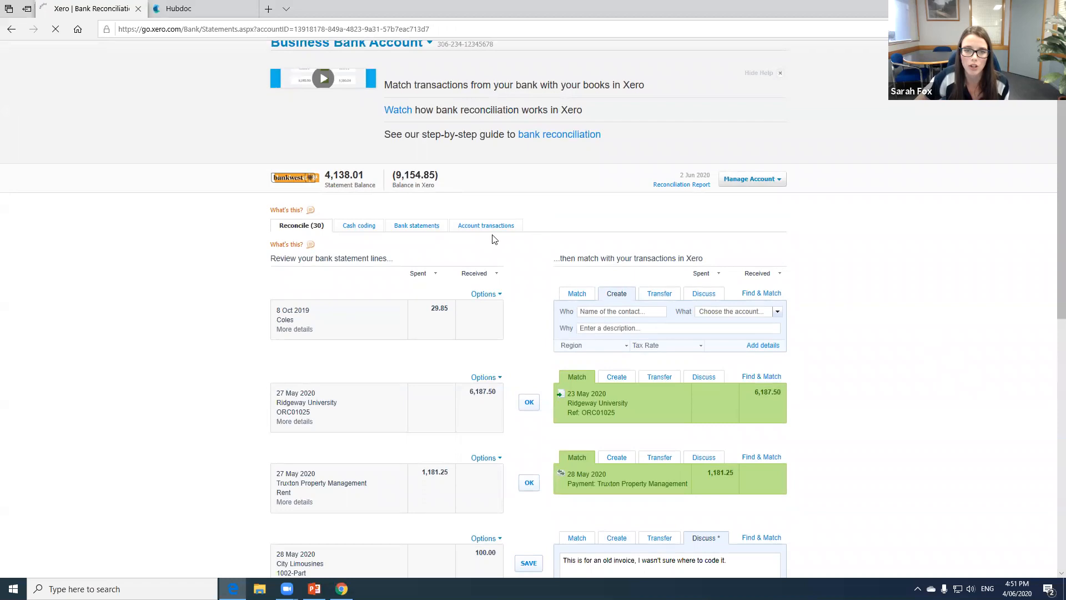
pyautogui.click(517, 214)
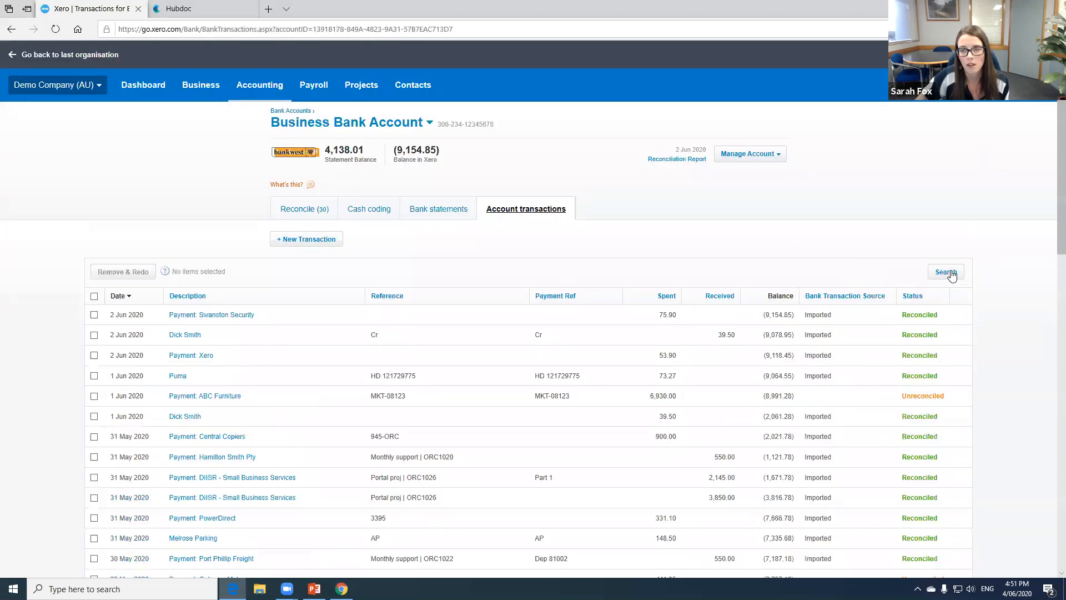
pyautogui.click(946, 276)
pyautogui.click(437, 307)
pyautogui.write('73.27')
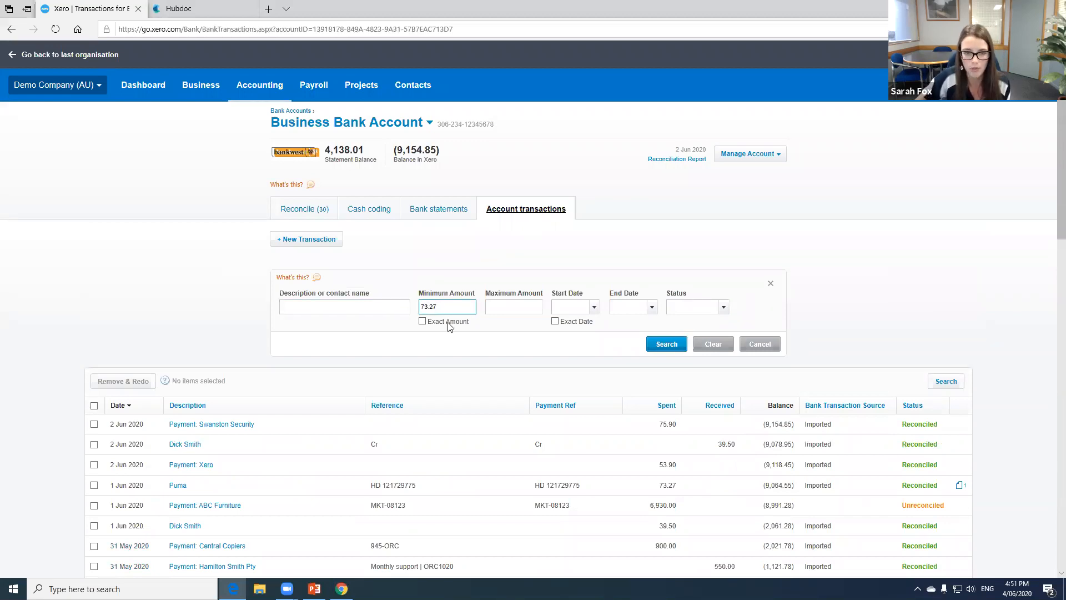
pyautogui.click(447, 321)
pyautogui.click(660, 345)
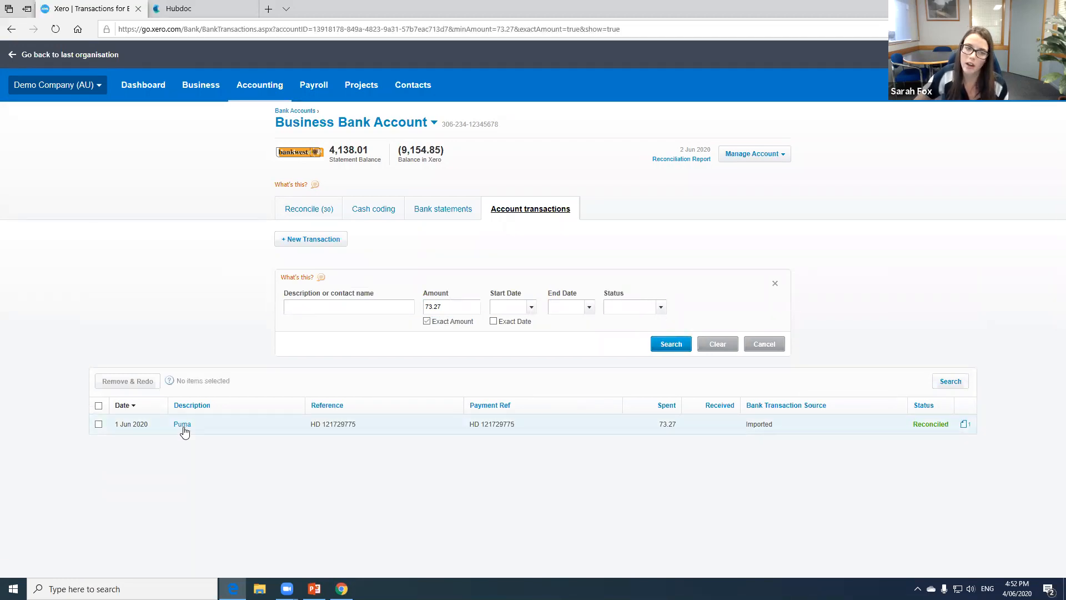
# - Open the Puma transaction and inspect its attached receipt image Puma_2020-06-01_73.27.jpg at a larger size, closing the preview when finished
pyautogui.click(182, 424)
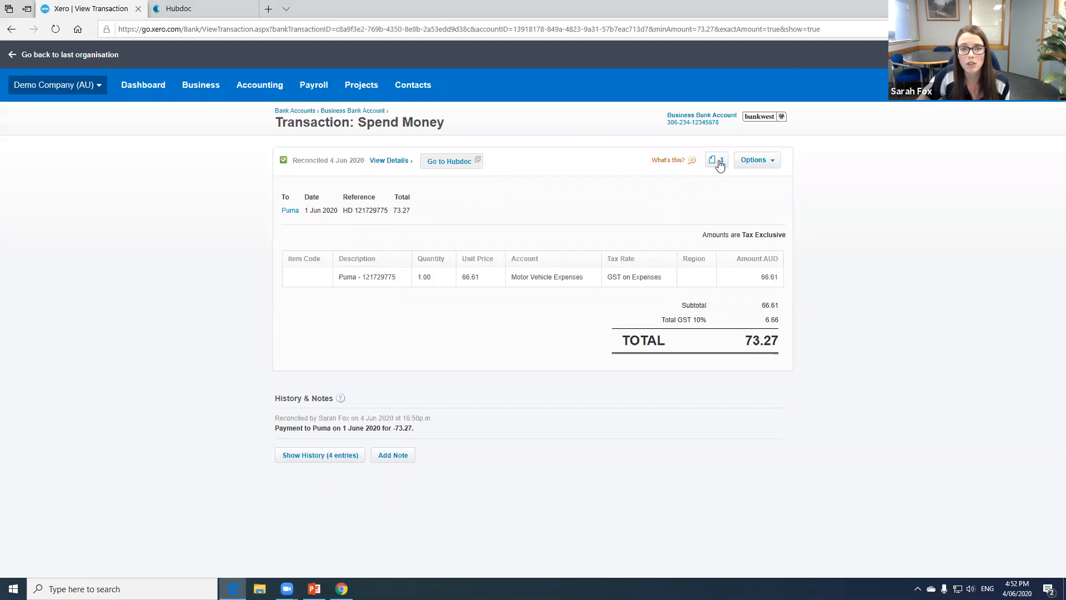
pyautogui.click(719, 164)
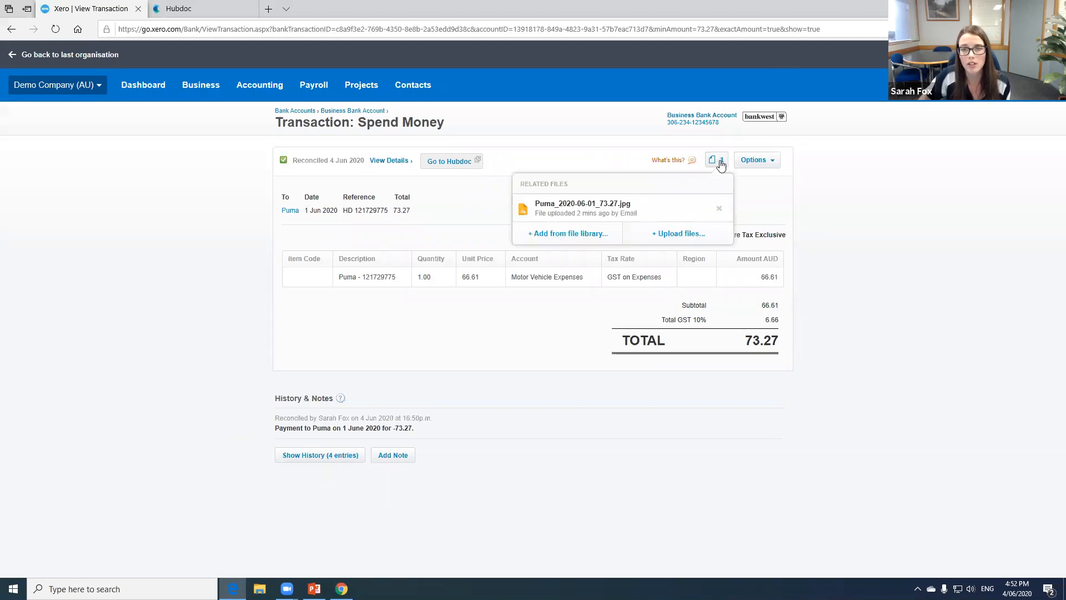
pyautogui.click(618, 208)
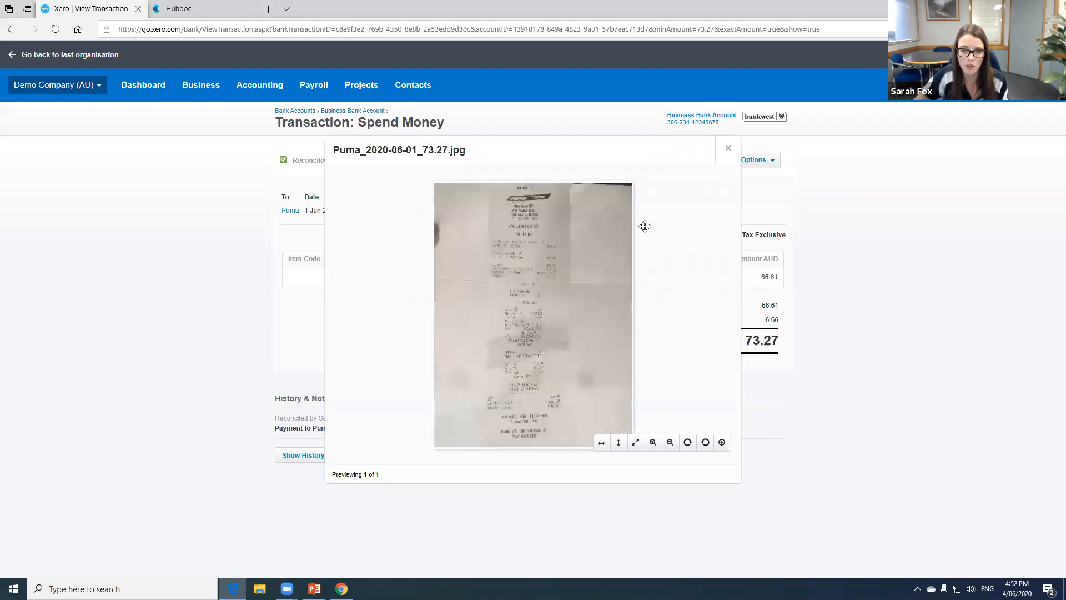
pyautogui.click(653, 442)
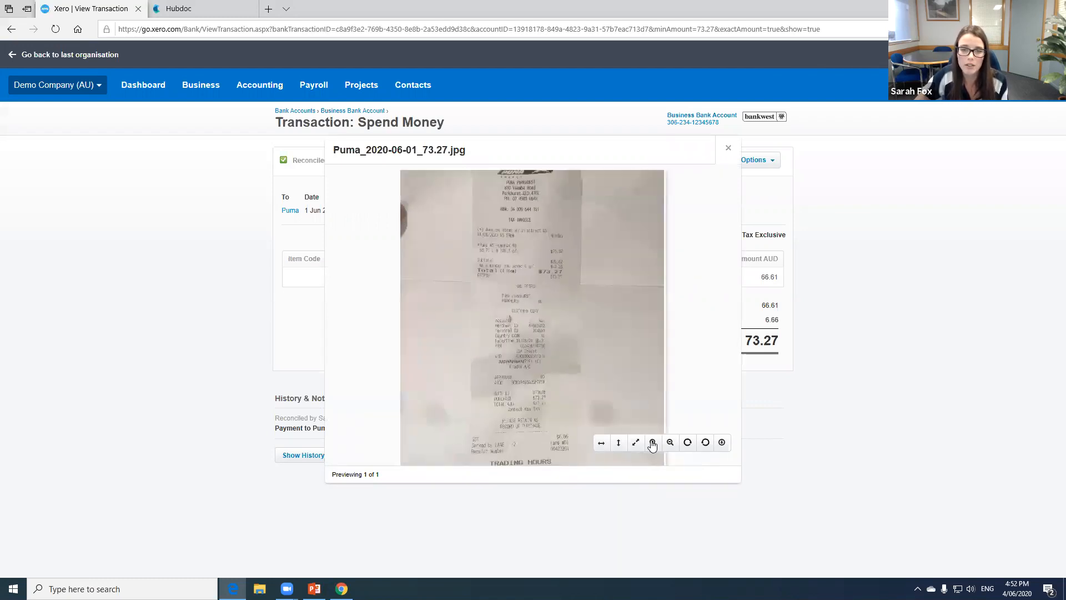
pyautogui.click(652, 442)
pyautogui.moveTo(595, 305); pyautogui.dragTo(591, 353)
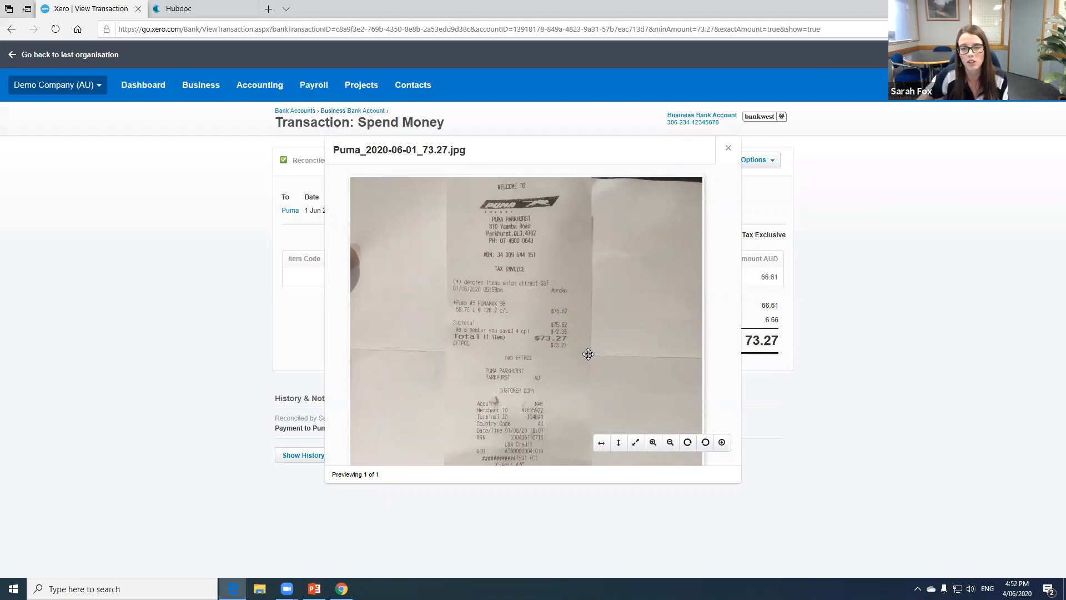
pyautogui.click(728, 148)
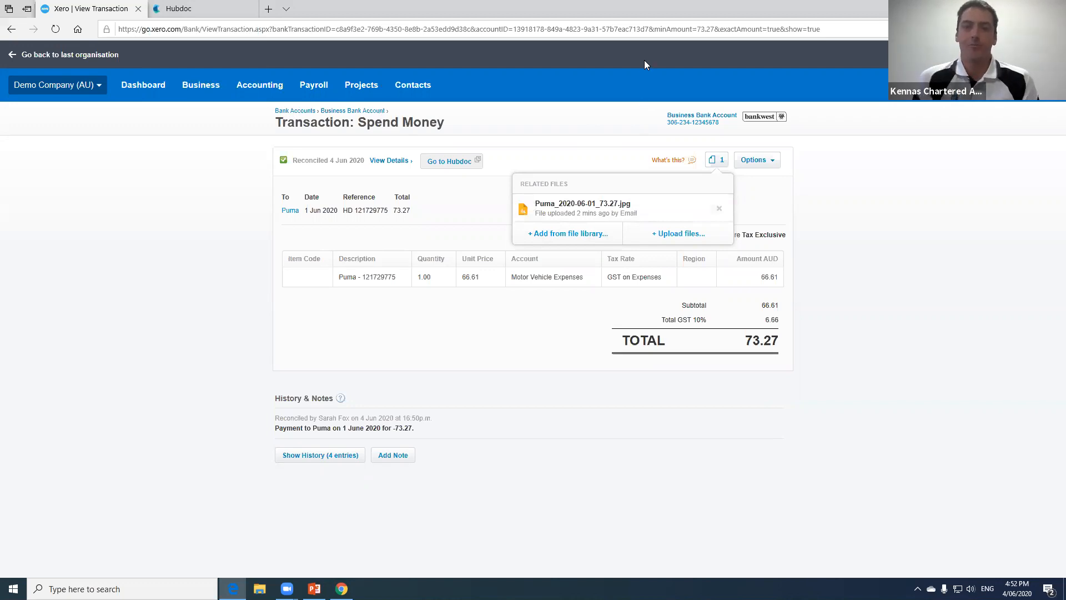
# - Switch to Hubdoc, choose Receipt as the Puma document's type and expand its Xero re-publish settings
pyautogui.moveTo(198, 5)
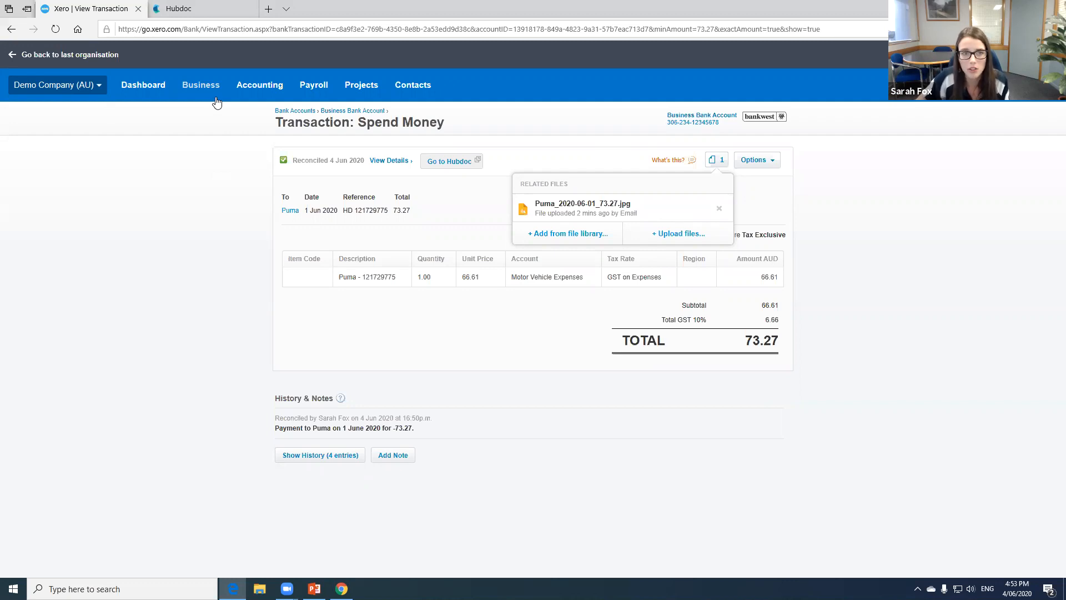
pyautogui.click(185, 8)
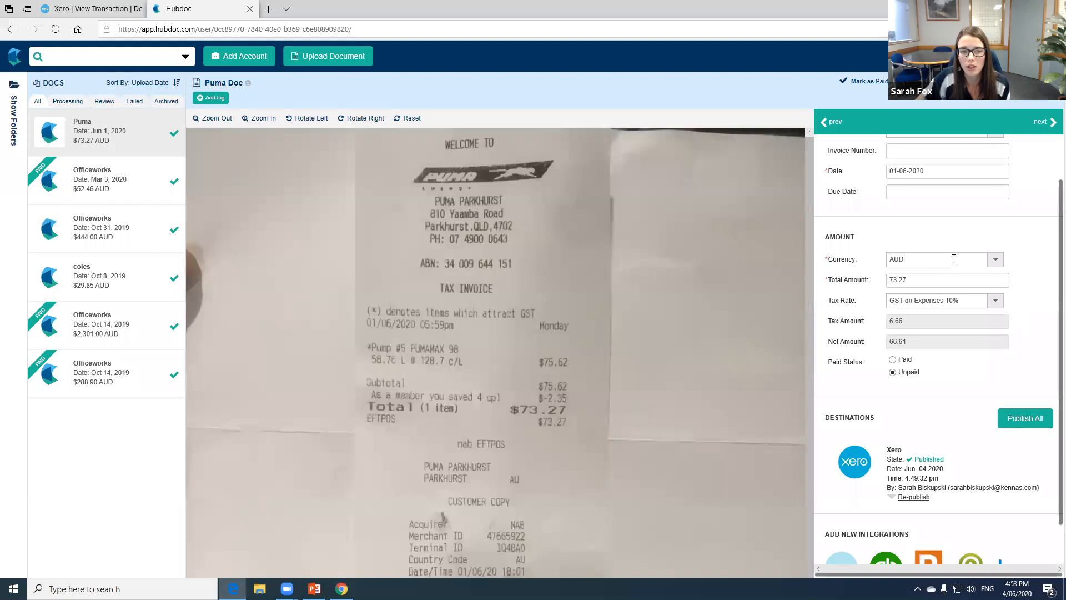
pyautogui.scroll(1, 997, 272)
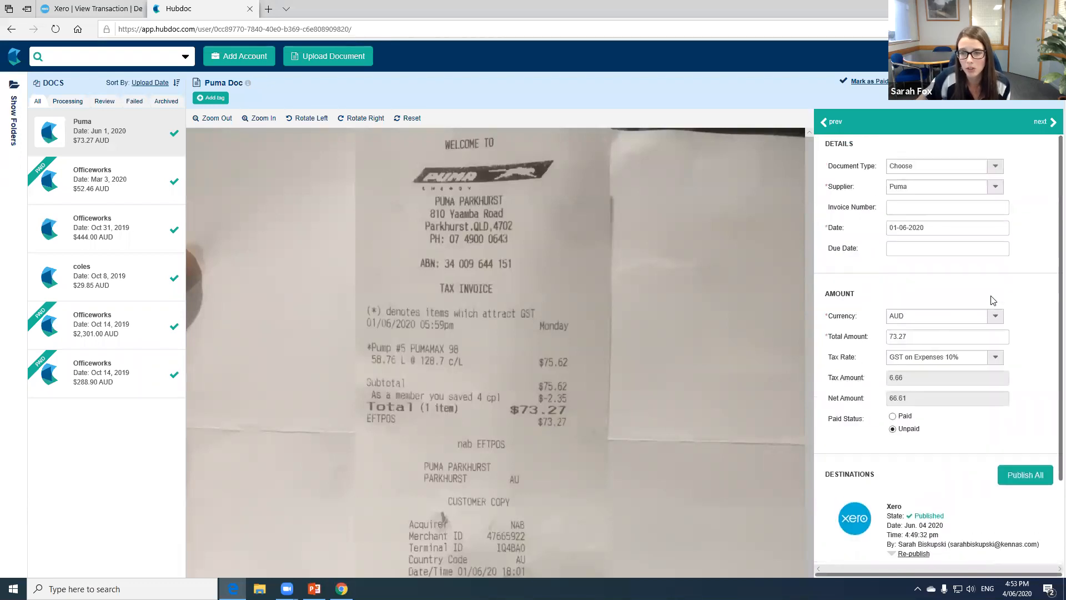
pyautogui.click(995, 166)
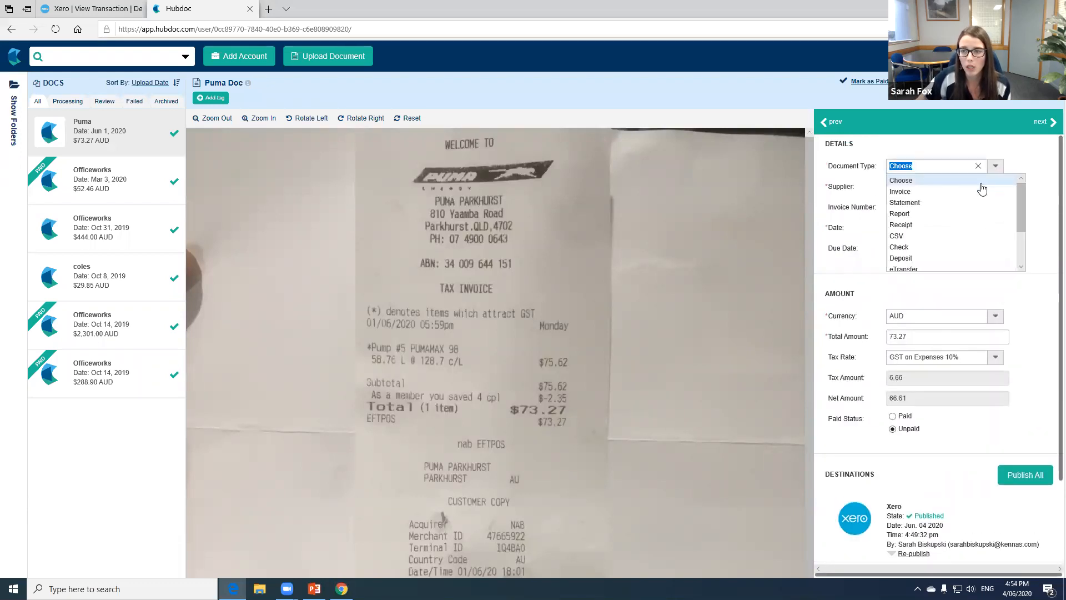
pyautogui.click(943, 224)
pyautogui.scroll(-2, 997, 289)
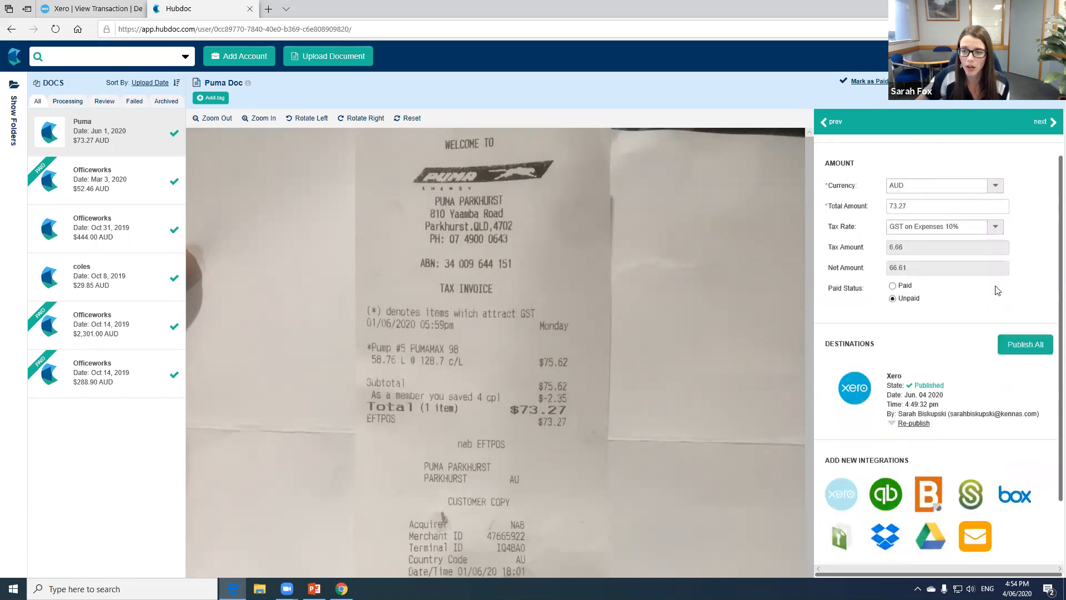
pyautogui.click(893, 419)
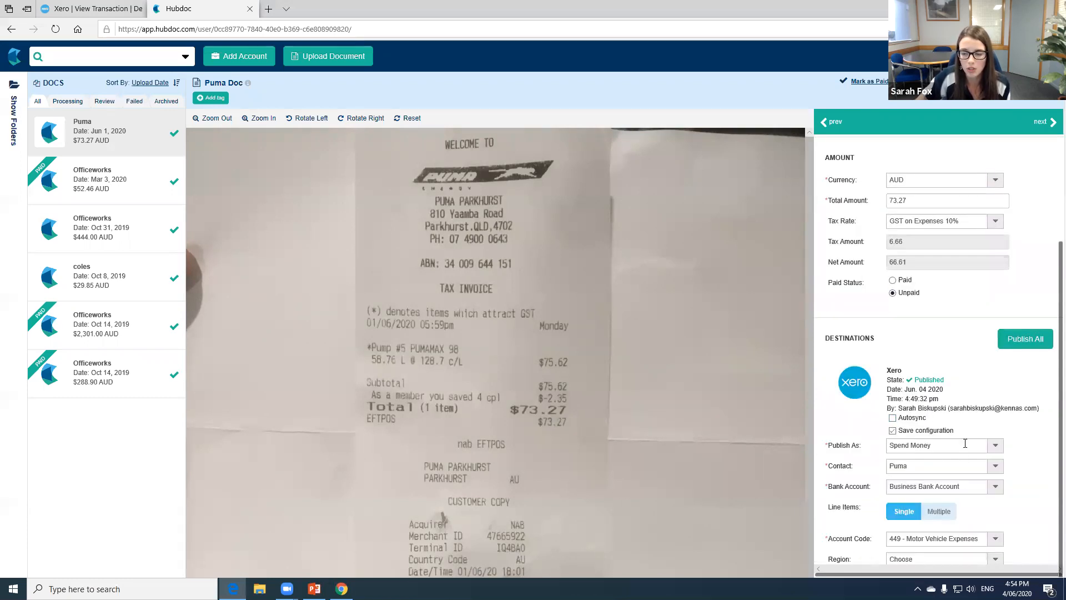
pyautogui.scroll(-1, 965, 444)
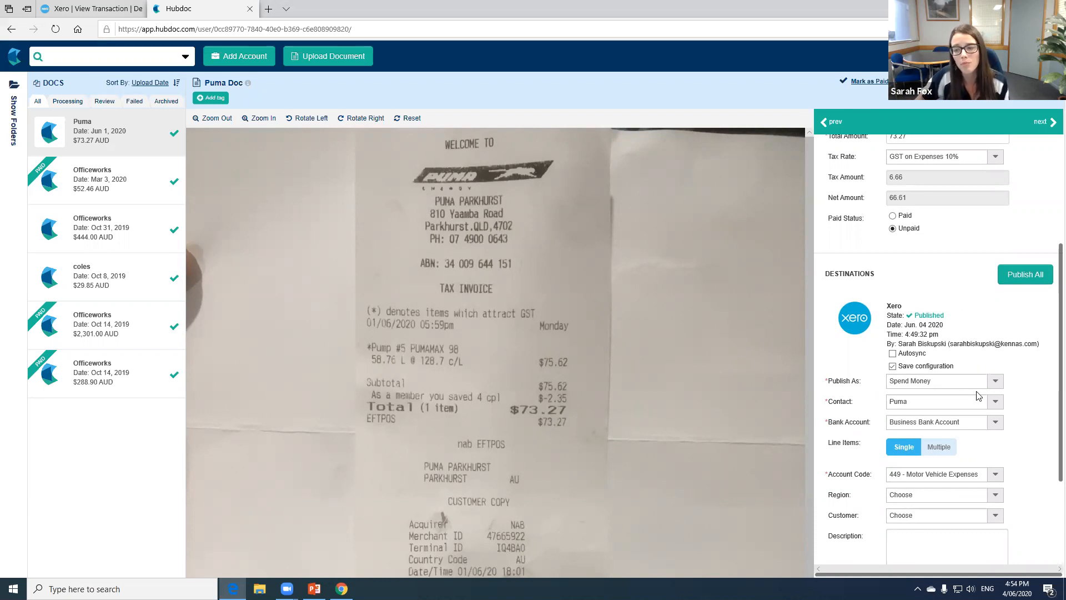
# - Set the Puma receipt to publish as Purchase and view the available status options
pyautogui.click(999, 385)
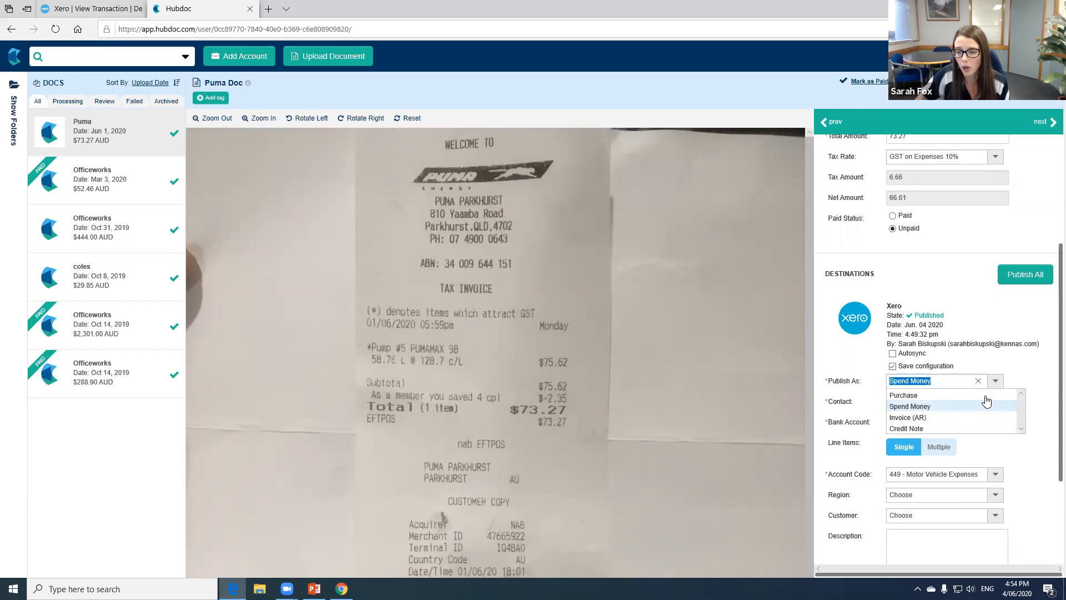
pyautogui.click(986, 395)
pyautogui.scroll(-5, 984, 378)
pyautogui.click(998, 212)
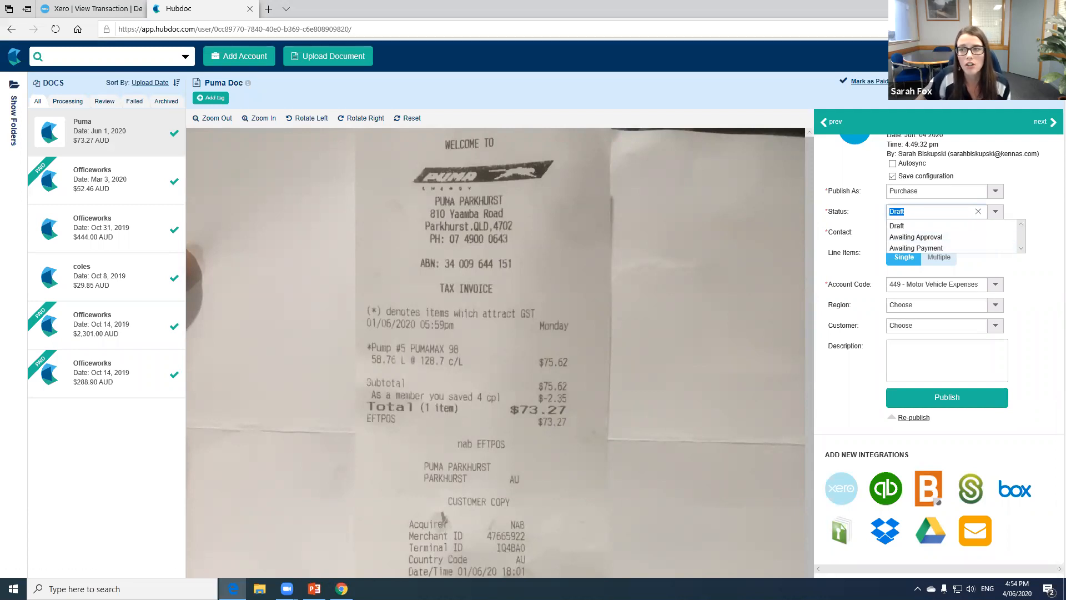
# - Open the user management settings and start an invitation for a new user
pyautogui.click(966, 57)
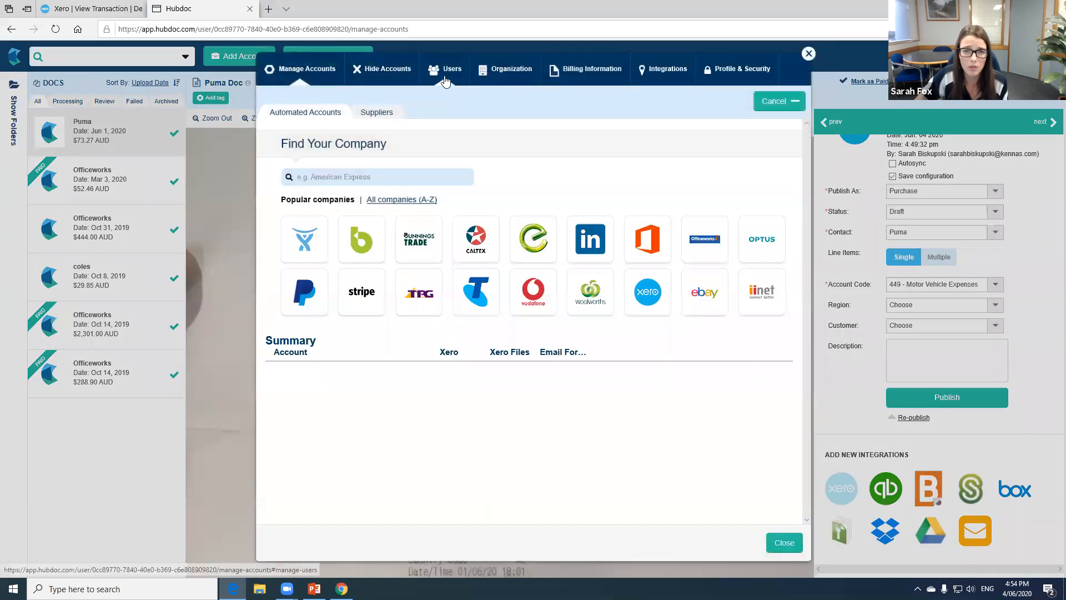
pyautogui.click(444, 78)
pyautogui.click(295, 120)
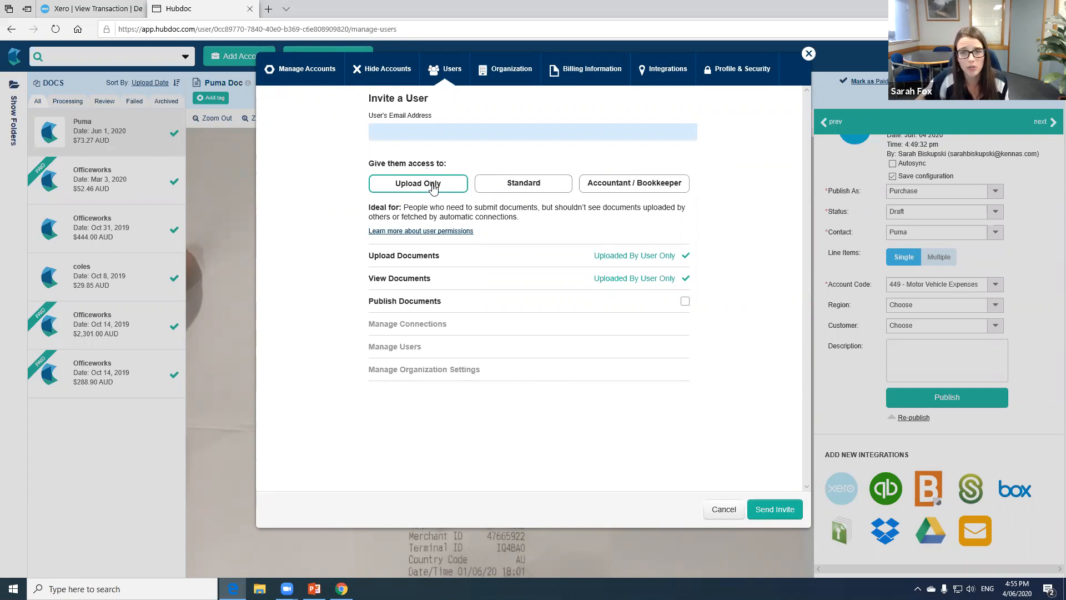
# - Compare Standard and Accountant / Bookkeeper access, trying Standard with only Manage Users among the optional permissions, and close the settings without sending the invitation
pyautogui.click(510, 188)
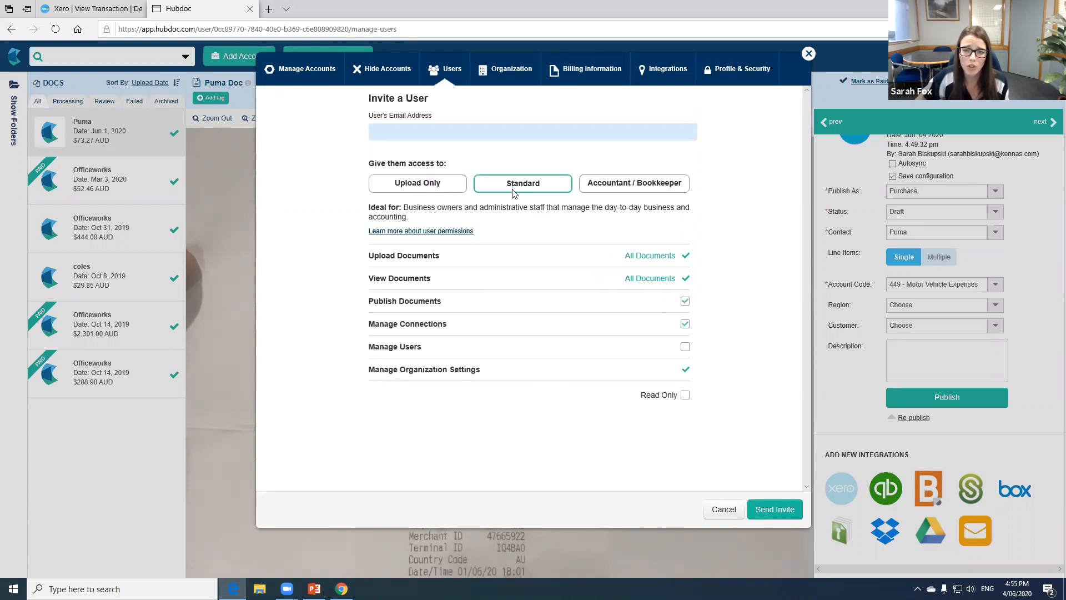
pyautogui.click(684, 347)
pyautogui.click(685, 324)
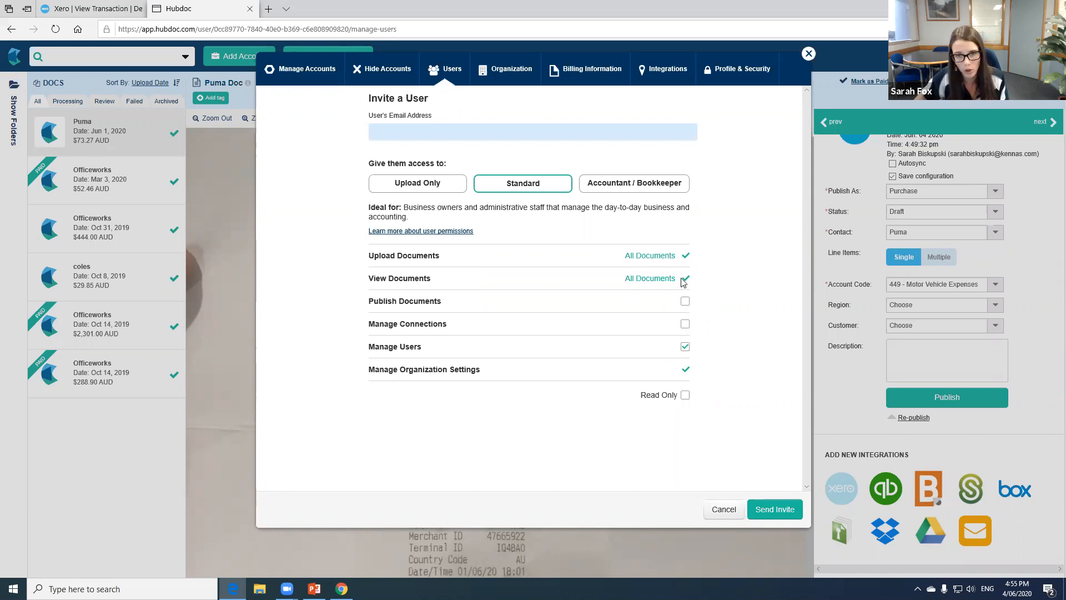
pyautogui.click(653, 191)
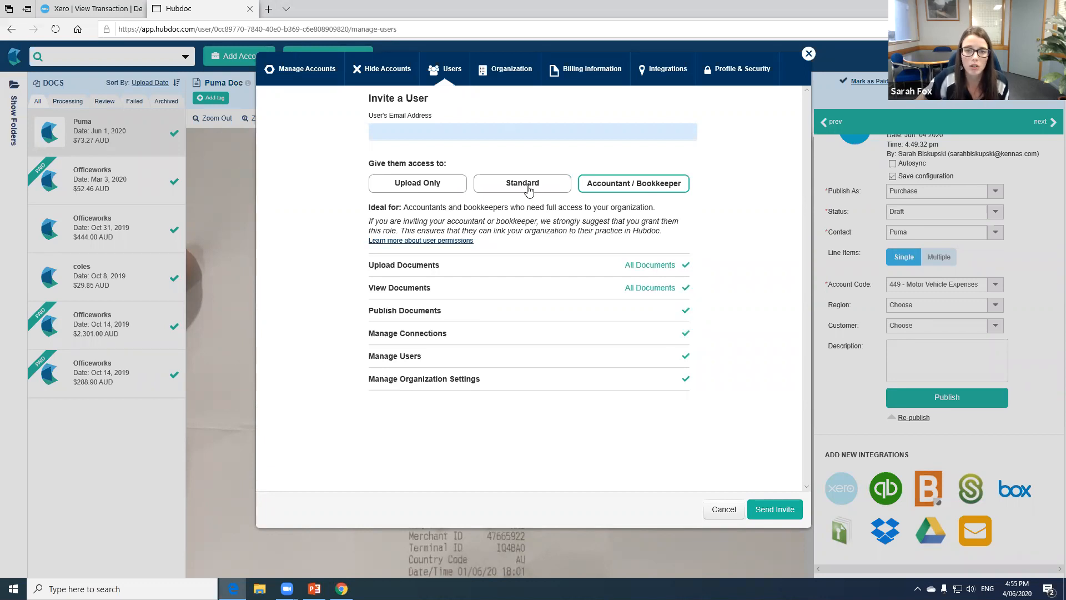
pyautogui.click(512, 189)
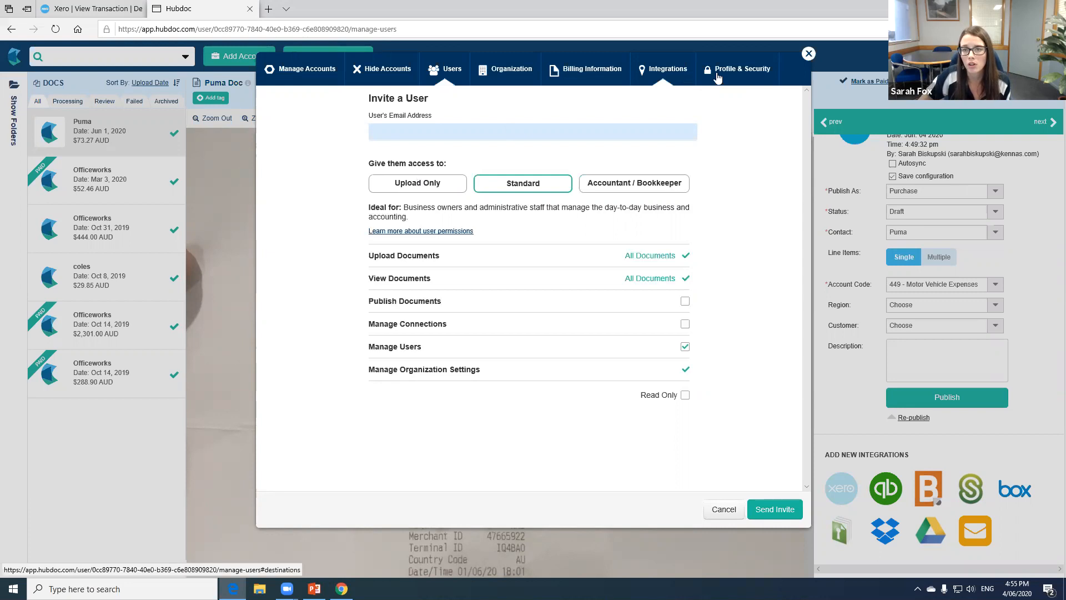
pyautogui.click(808, 53)
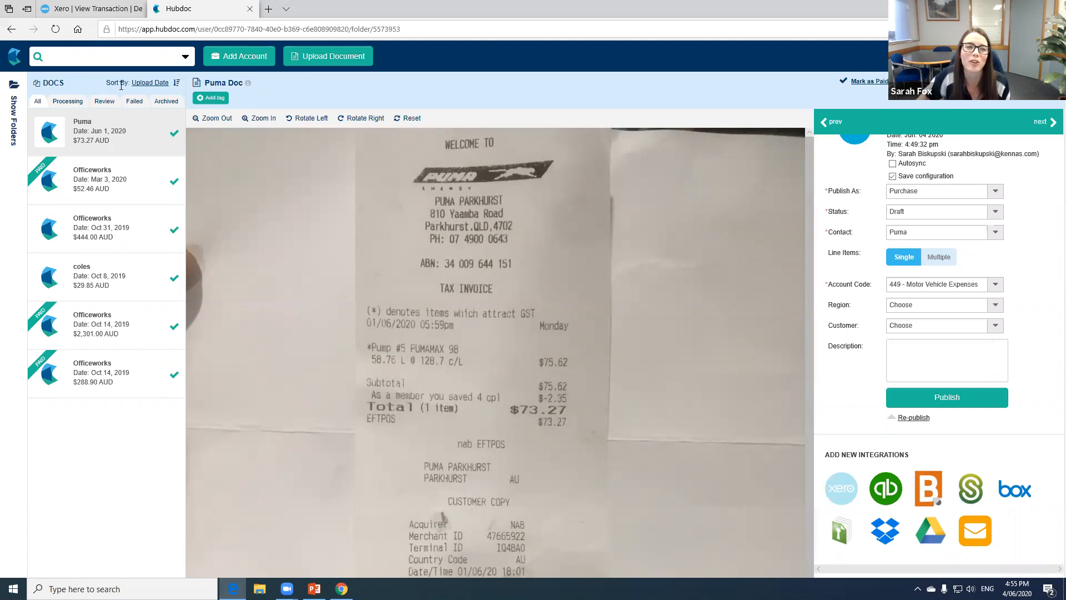
# - Switch to Xero, launch Hubdoc from the Demo Company (AU) organisation options and return to the open Hubdoc page
pyautogui.click(100, 7)
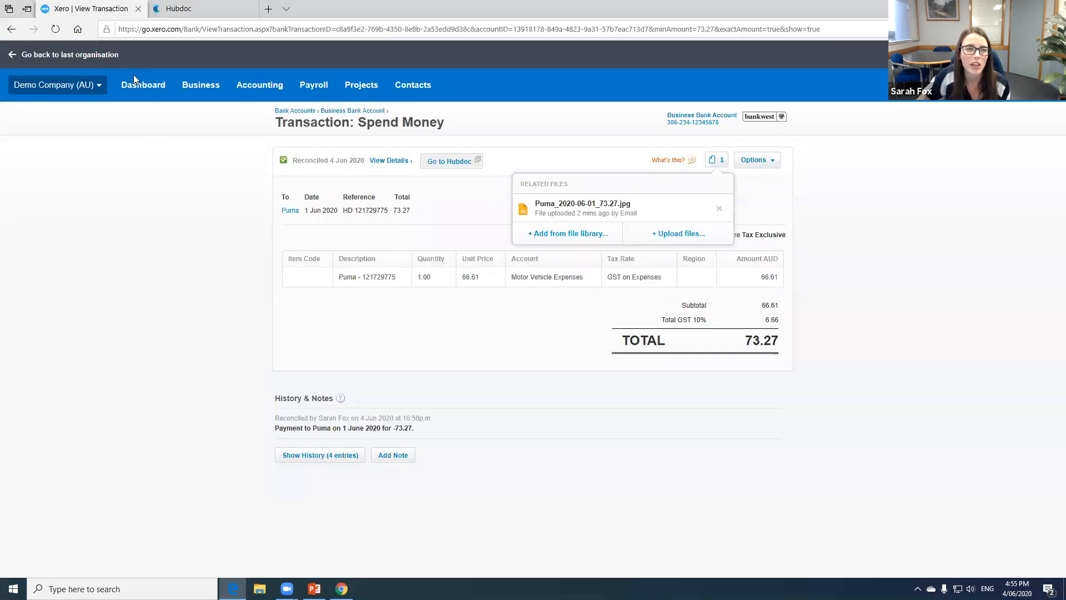
pyautogui.click(81, 89)
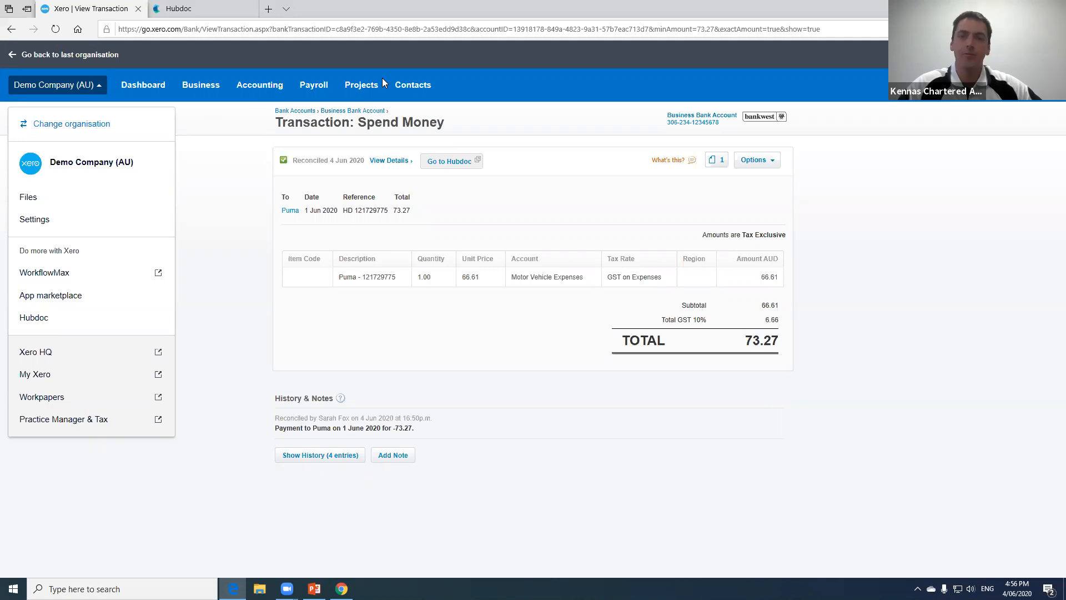
pyautogui.click(92, 324)
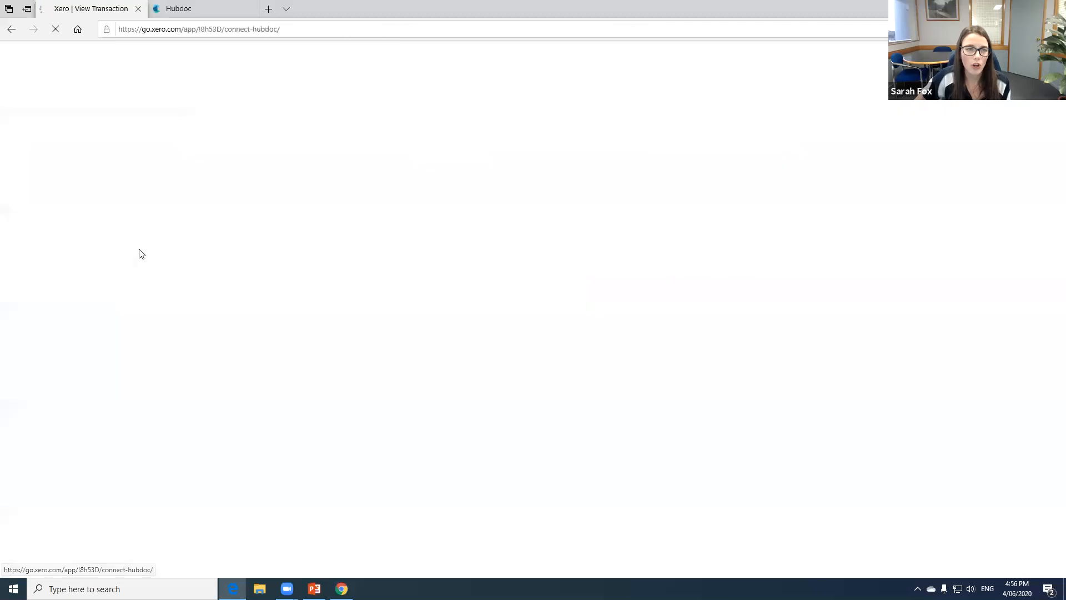
pyautogui.click(195, 7)
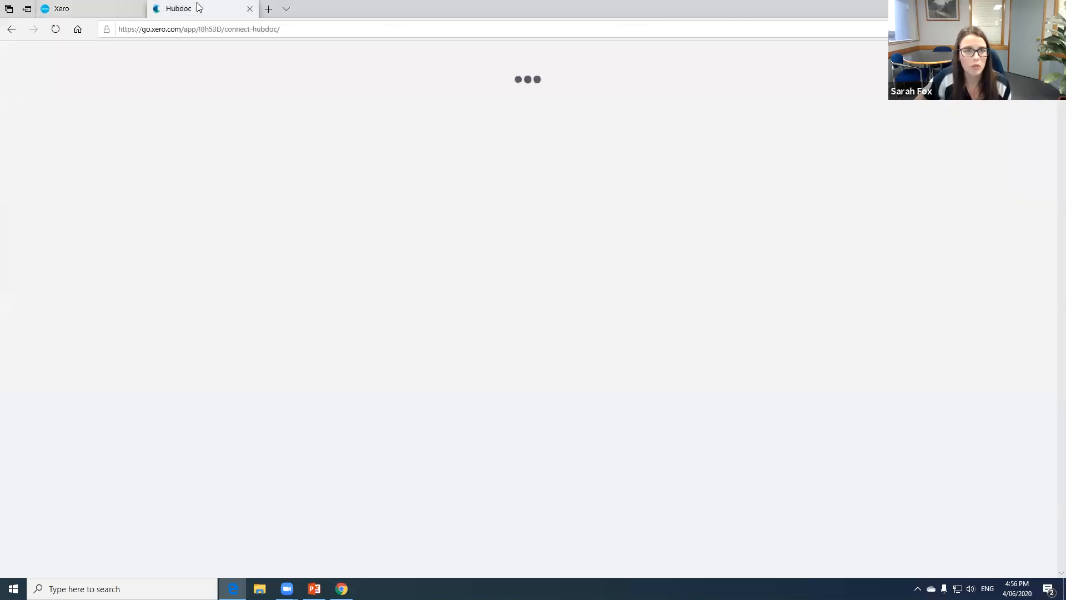
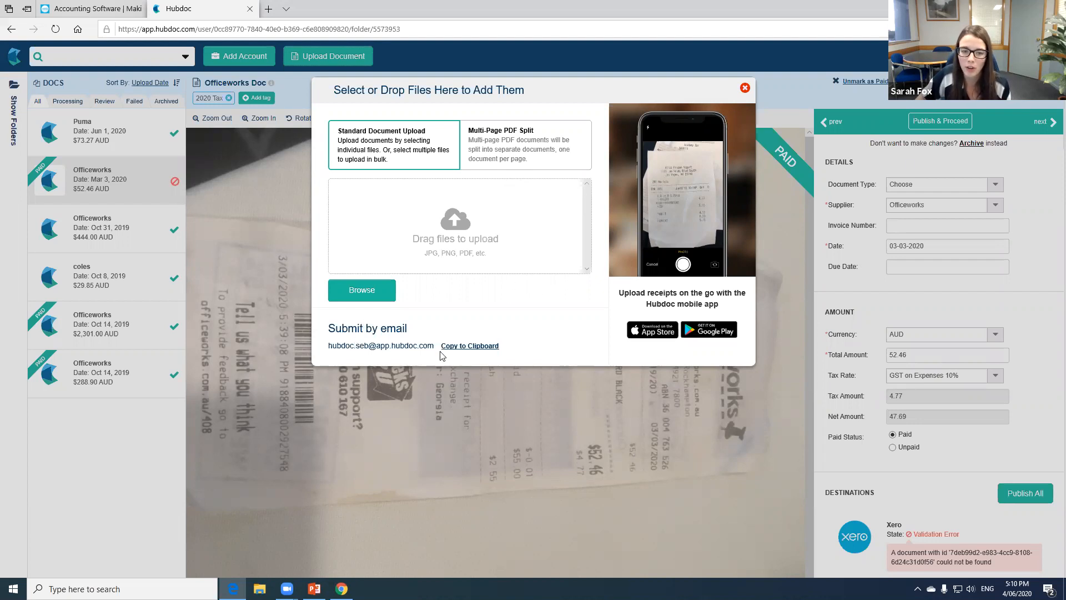
# - Close the document upload window and switch the Puma receipt's re-publish settings to multiple line items
pyautogui.moveTo(338, 345); pyautogui.dragTo(367, 349)
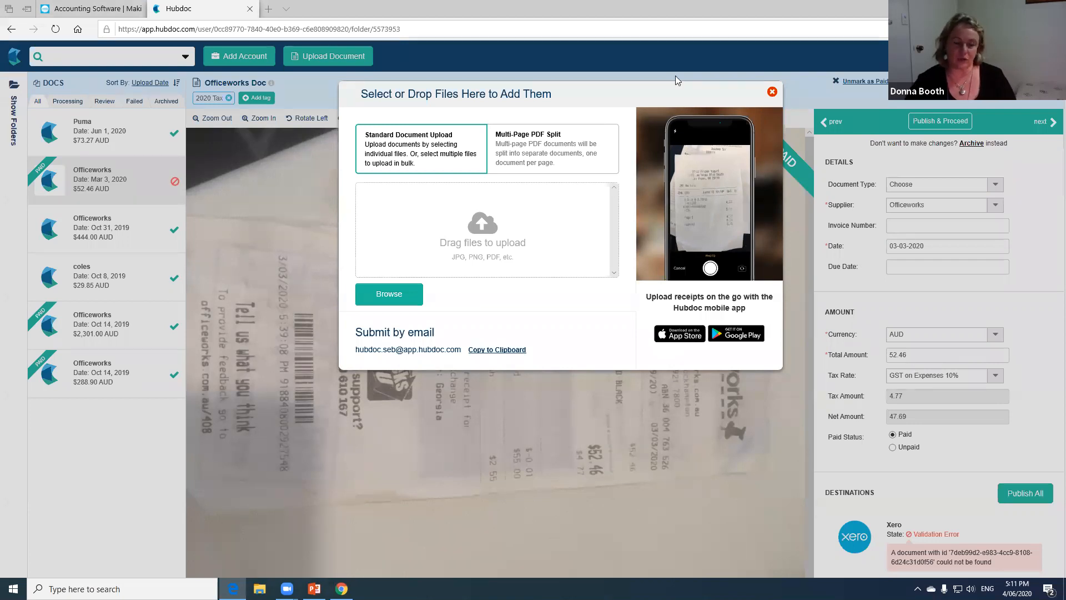
pyautogui.click(773, 92)
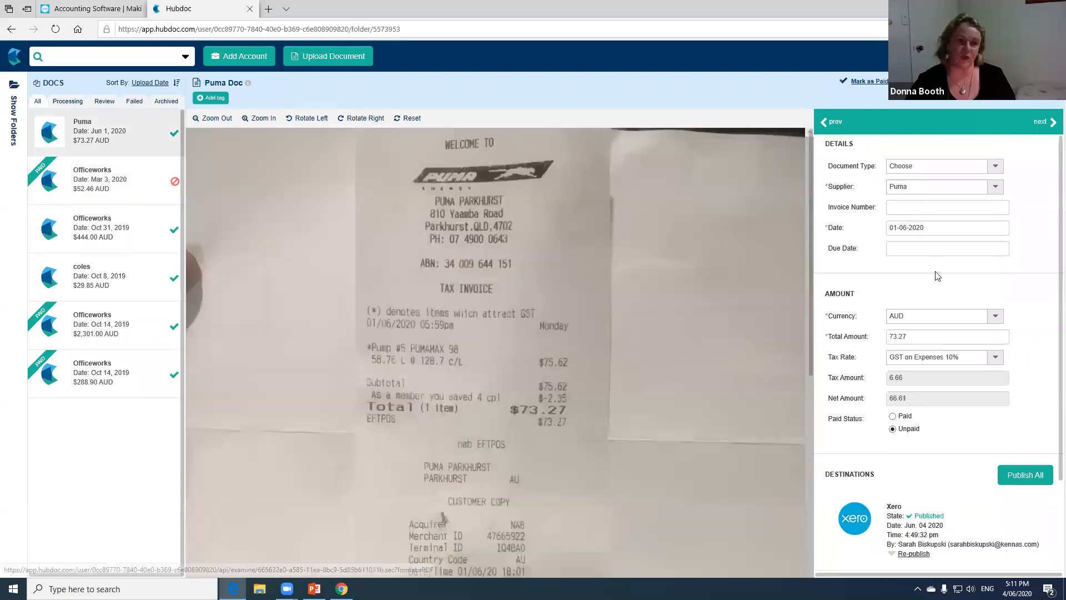
pyautogui.scroll(-3, 937, 272)
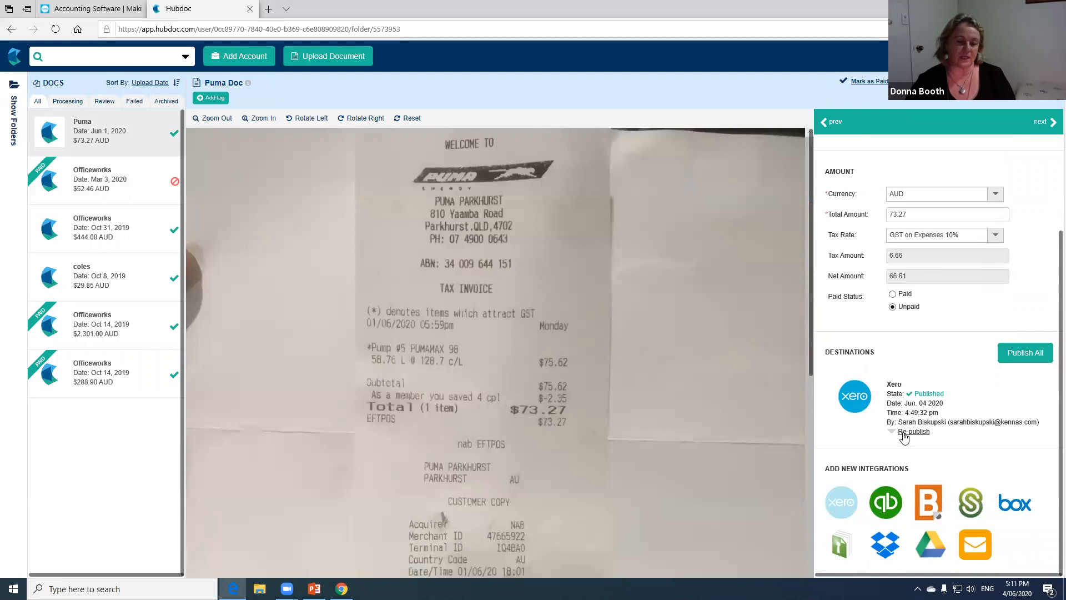
pyautogui.click(906, 432)
pyautogui.scroll(-2, 913, 425)
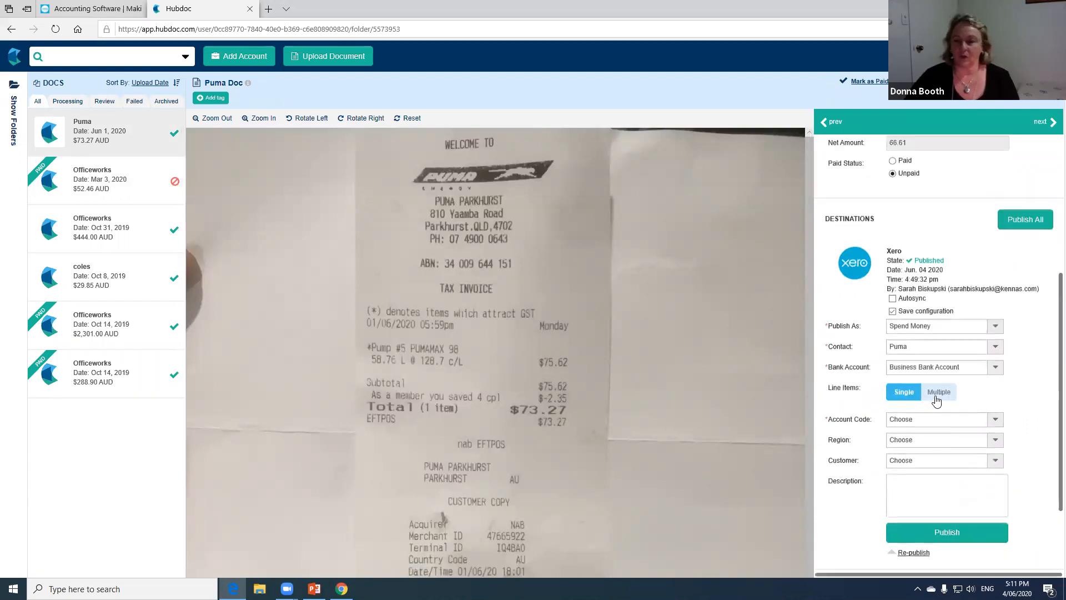
pyautogui.click(936, 397)
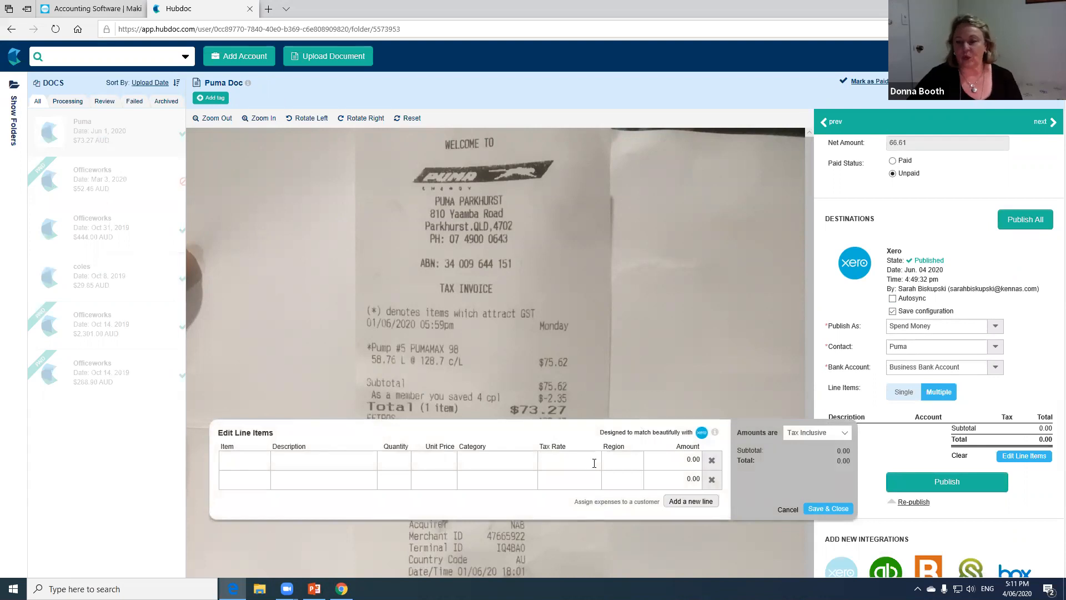
# - Set the first line item's quantity to 1.00 and calculate its unit price with 70*0.5
pyautogui.click(481, 462)
pyautogui.click(428, 464)
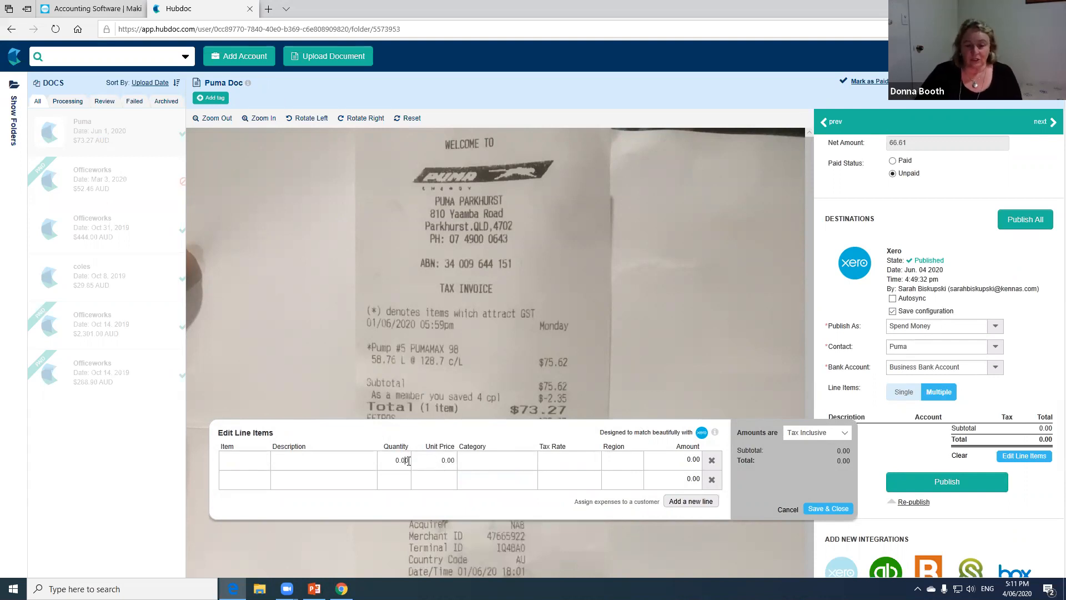
pyautogui.press('Left')
pyautogui.press('Left')
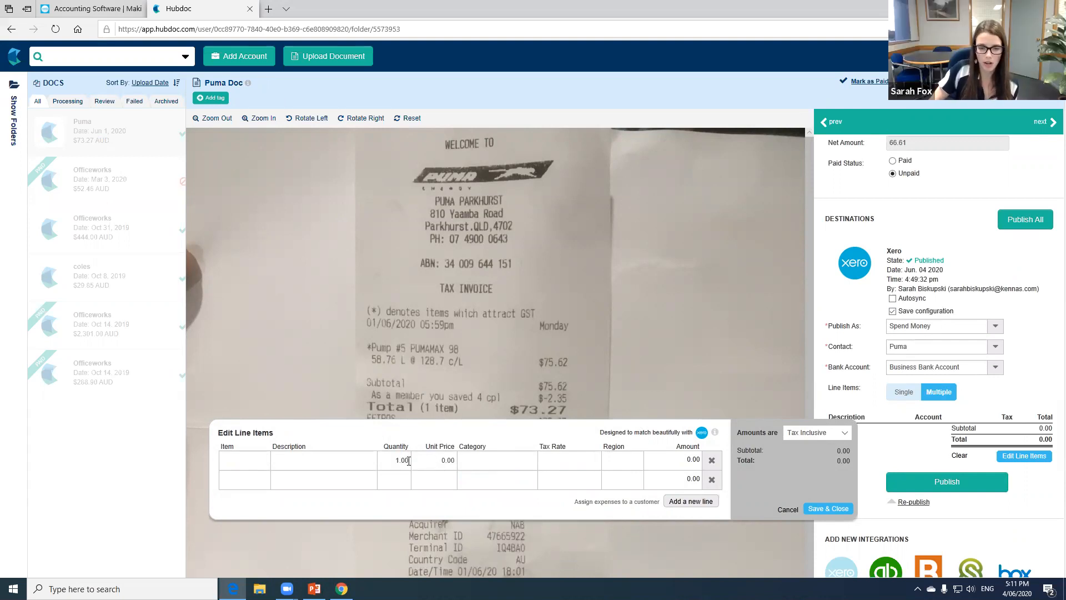
pyautogui.press('Tab')
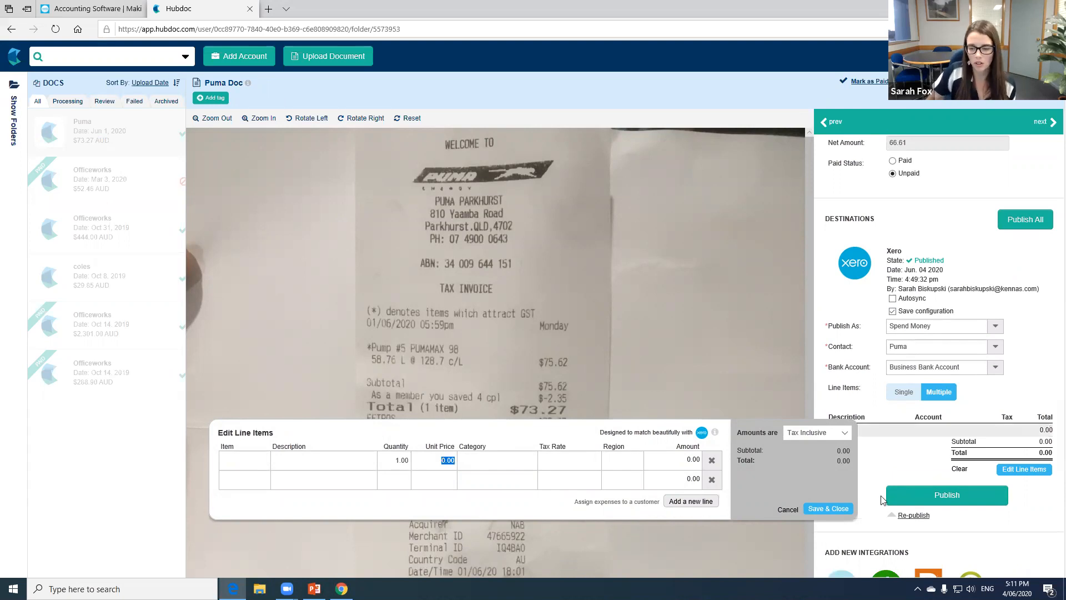
pyautogui.write('70*0.5')
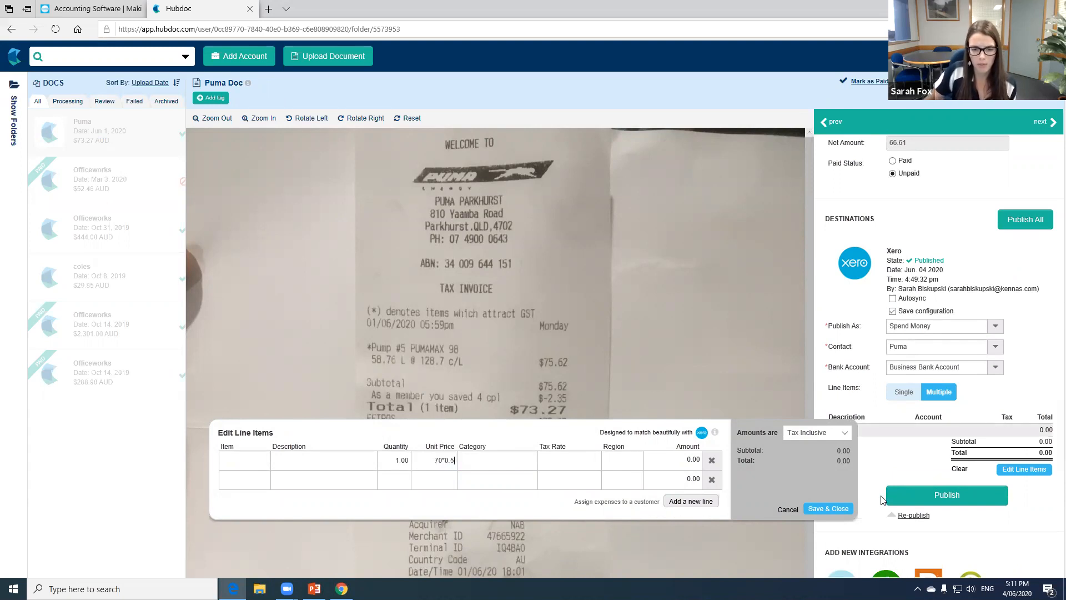
pyautogui.press('Tab')
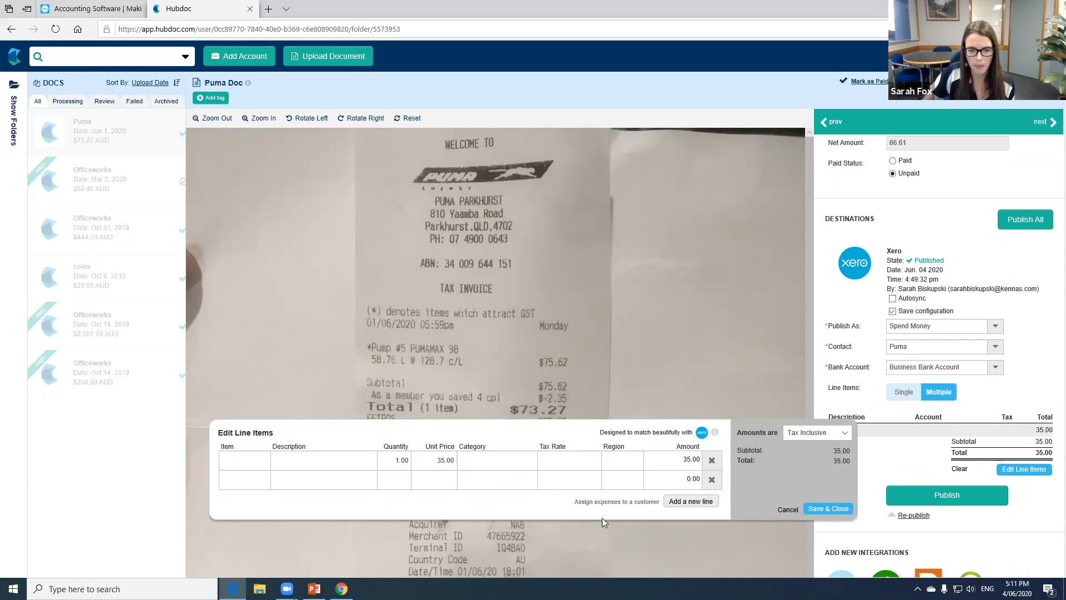
# - Try the formula =70*0.5 as the first line's unit price and replace it with 35.00
pyautogui.moveTo(436, 460); pyautogui.dragTo(456, 465)
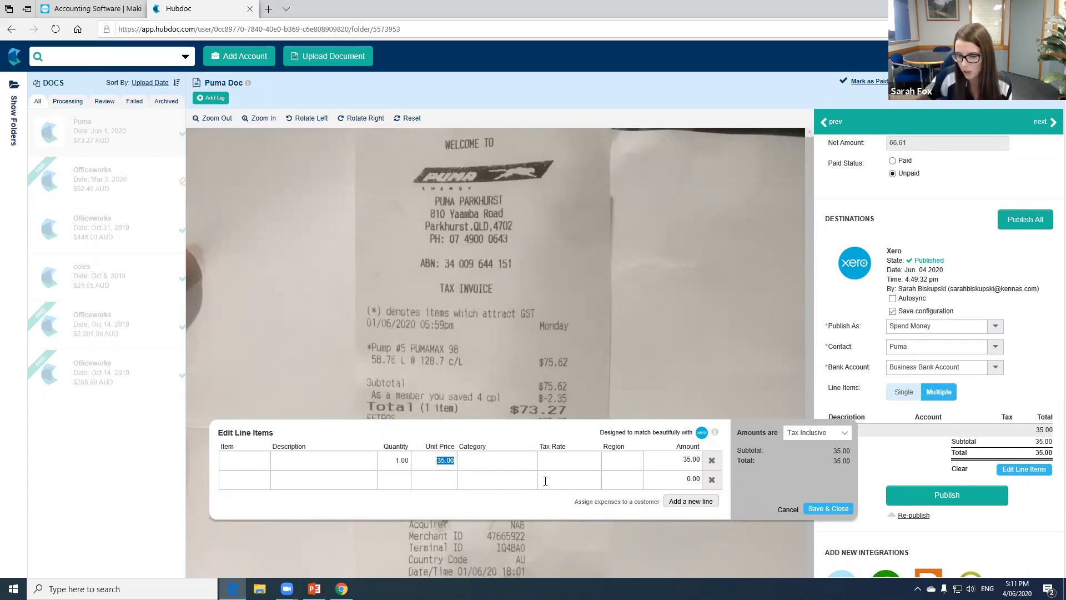
pyautogui.write('=70*0.5')
pyautogui.press('Return')
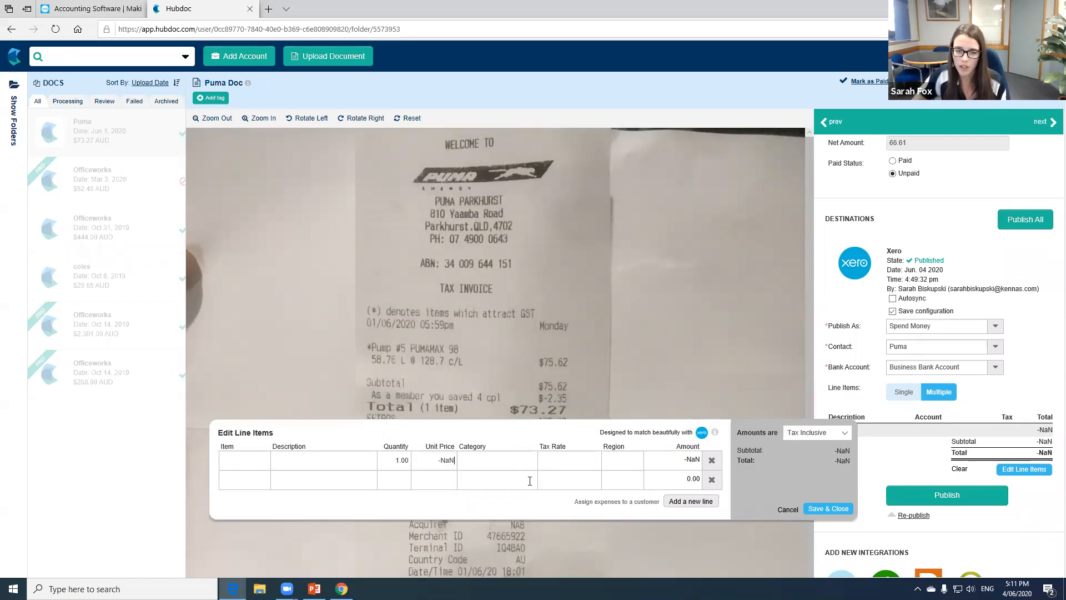
pyautogui.click(456, 461)
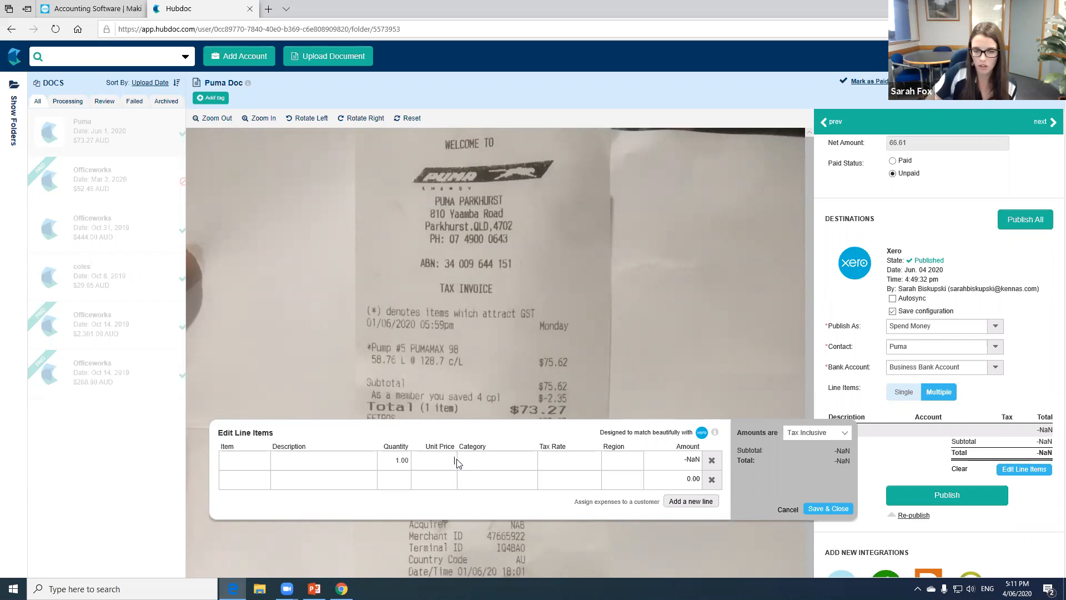
pyautogui.write('35.00')
pyautogui.click(493, 460)
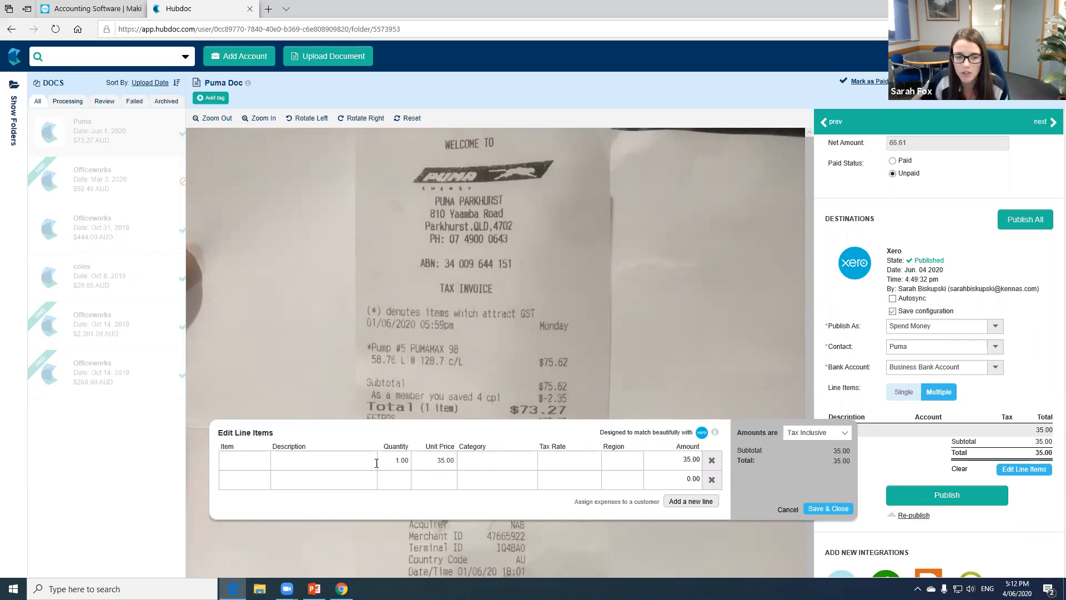
# - Describe the first line item as Private Use and assign it to the category 880 - Owner A Drawings
pyautogui.click(363, 462)
pyautogui.write('Private Use')
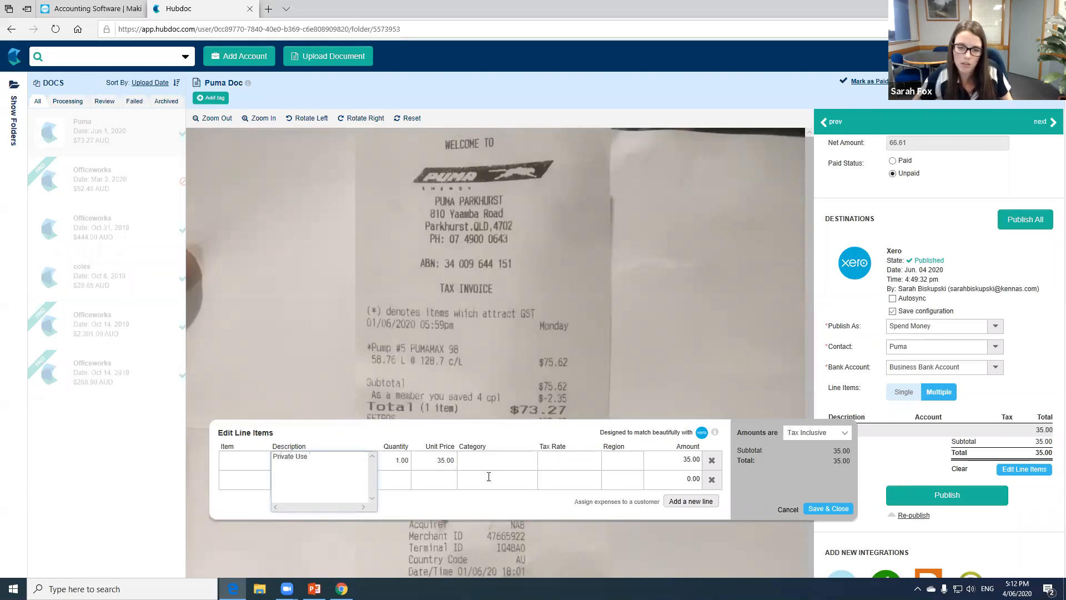
pyautogui.click(488, 461)
pyautogui.write('dra')
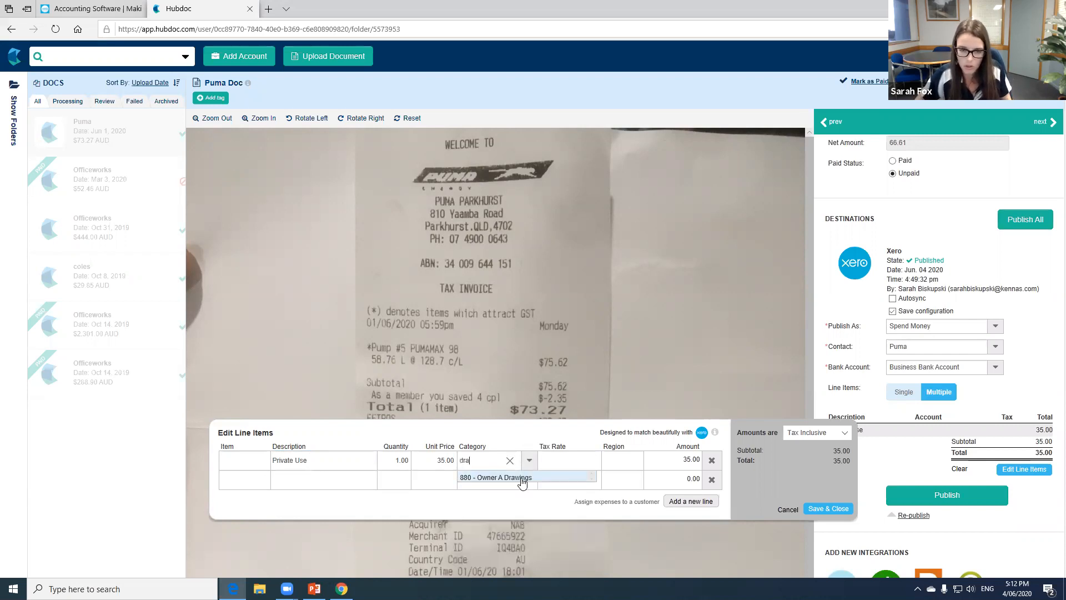
pyautogui.press('Return')
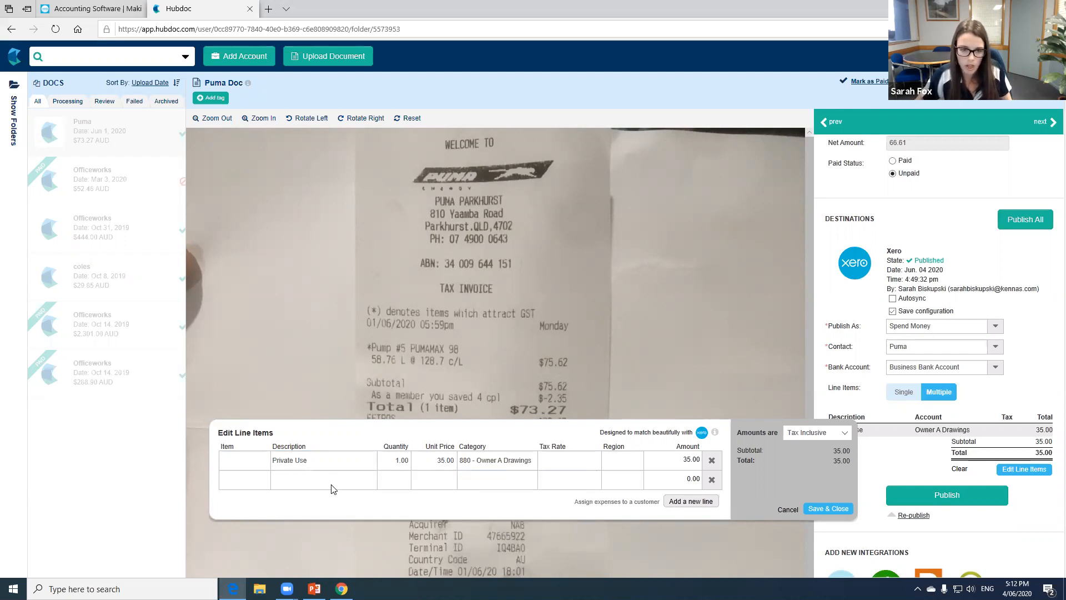
# - Describe the second line item as fuel, add a blank third line and discard all the line item edits
pyautogui.click(338, 477)
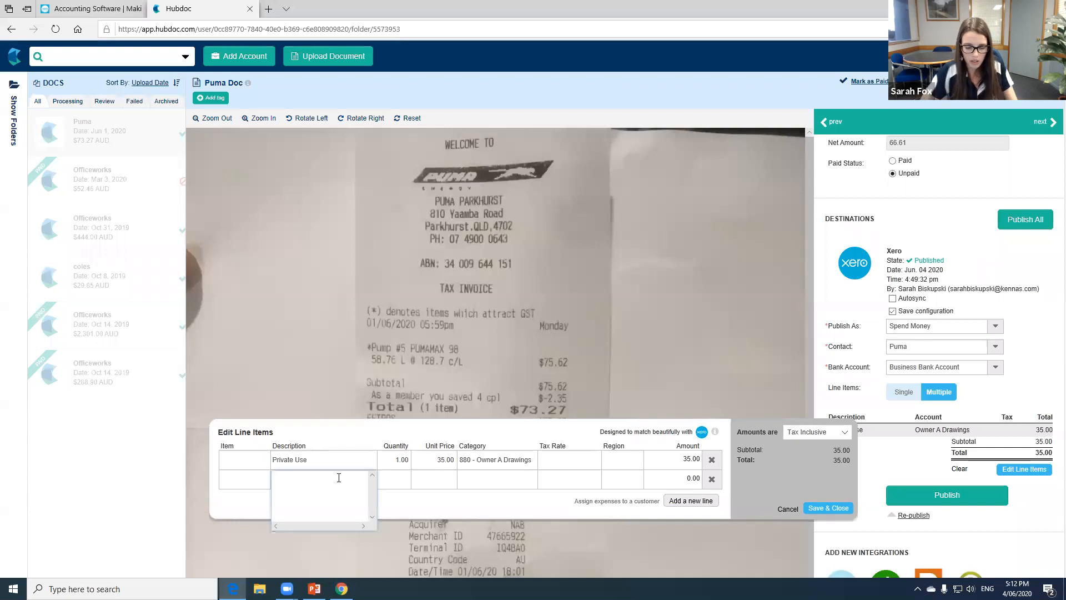
pyautogui.write('fuel')
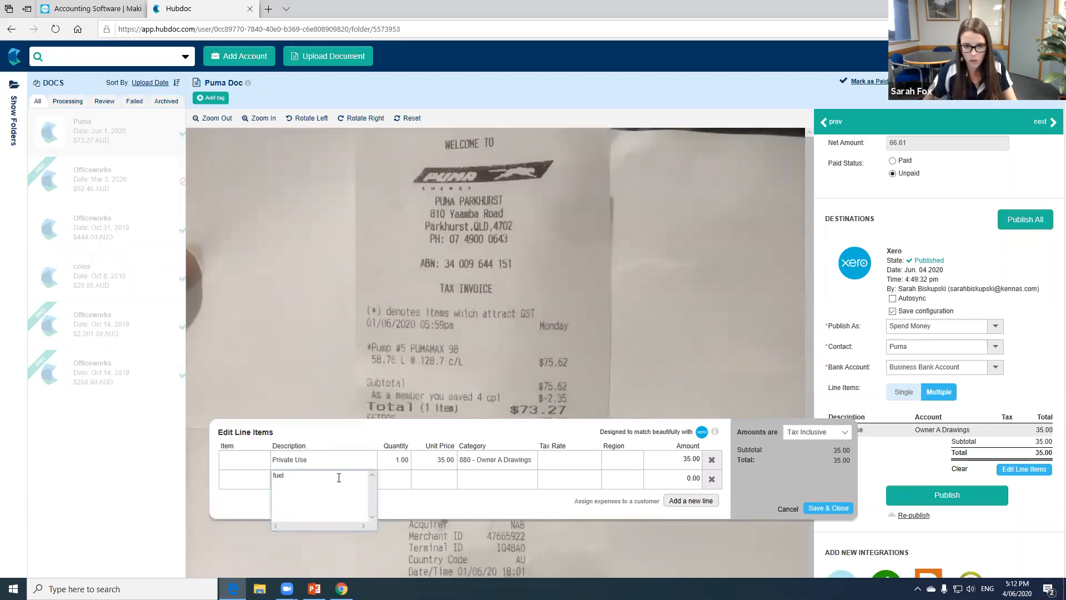
pyautogui.press('Tab')
pyautogui.press('Tab')
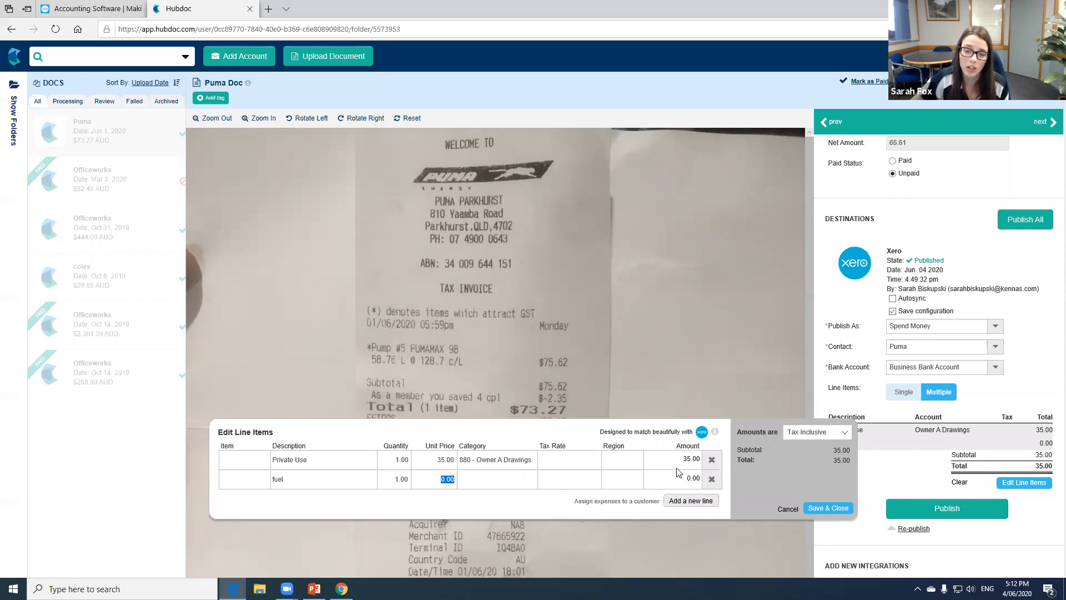
pyautogui.click(689, 501)
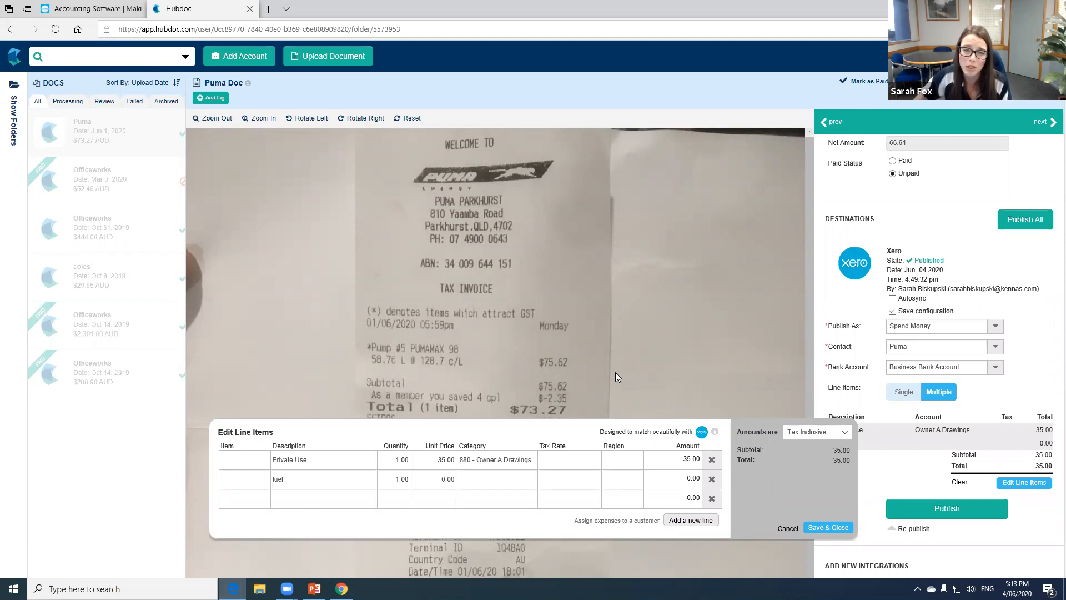
pyautogui.click(787, 528)
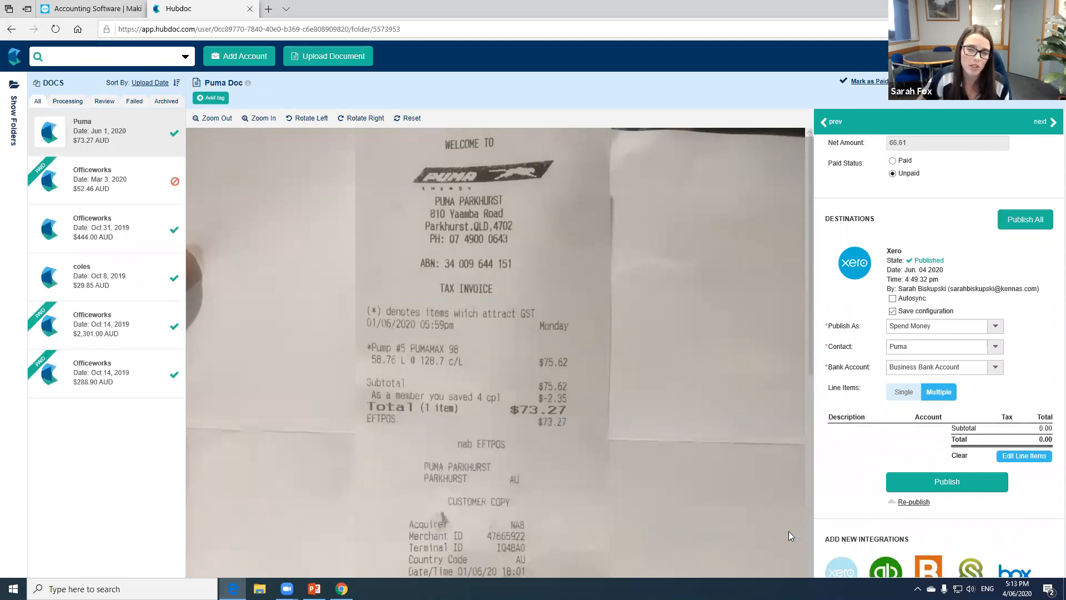